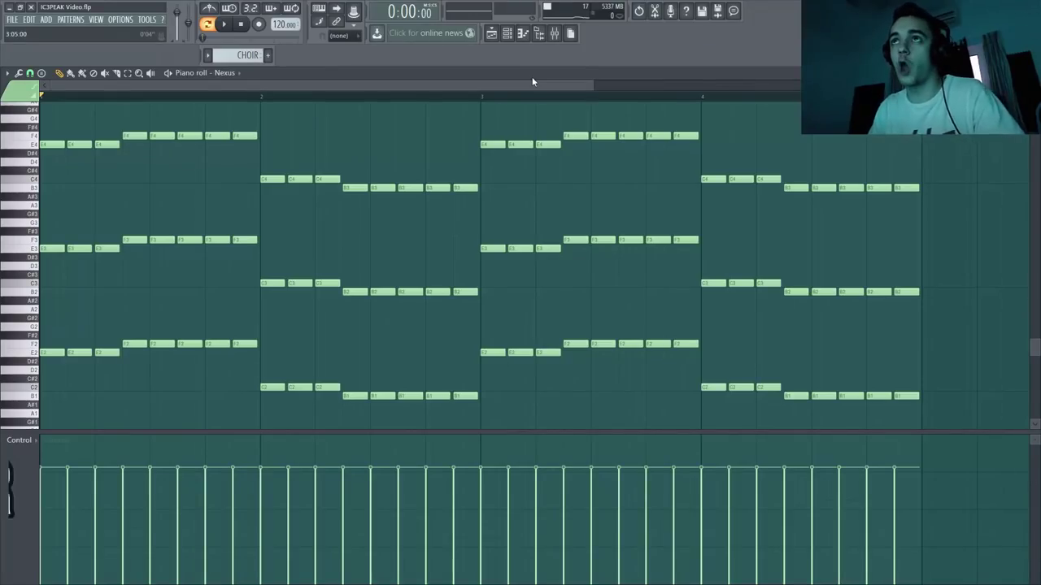
# Step: Play the CHOIR melody in the piano roll and close the mixer
pyautogui.press('space')
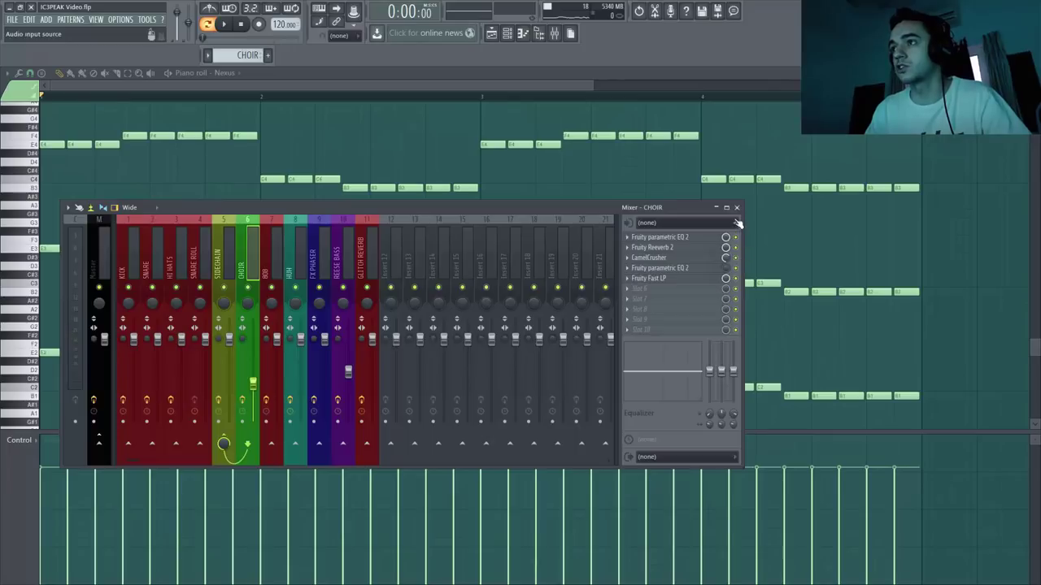
pyautogui.click(737, 208)
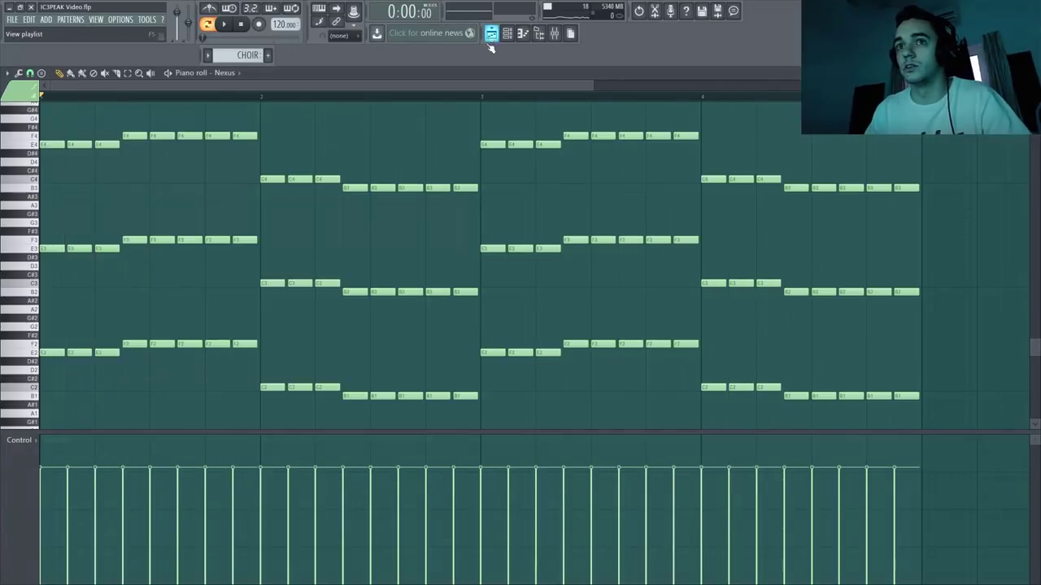
# Step: Solo the CHOIR track group in the playlist and listen to its opening buildup, skipping ahead to around bars 7 and 8
pyautogui.click(491, 44)
pyautogui.moveTo(275, 372); pyautogui.dragTo(5, 553)
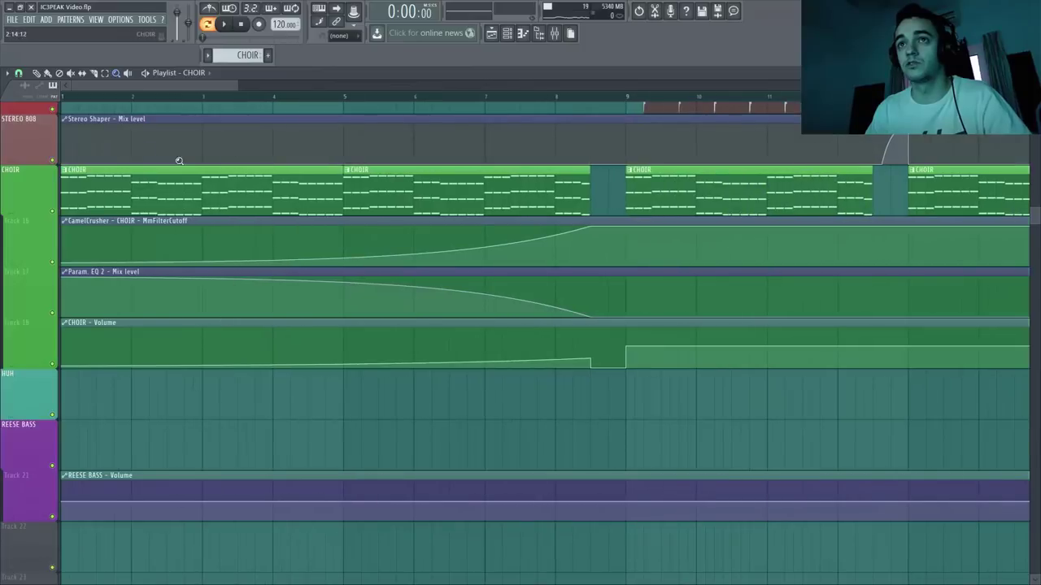
pyautogui.keyDown('ctrl'); pyautogui.click(52, 211); pyautogui.keyUp('ctrl')
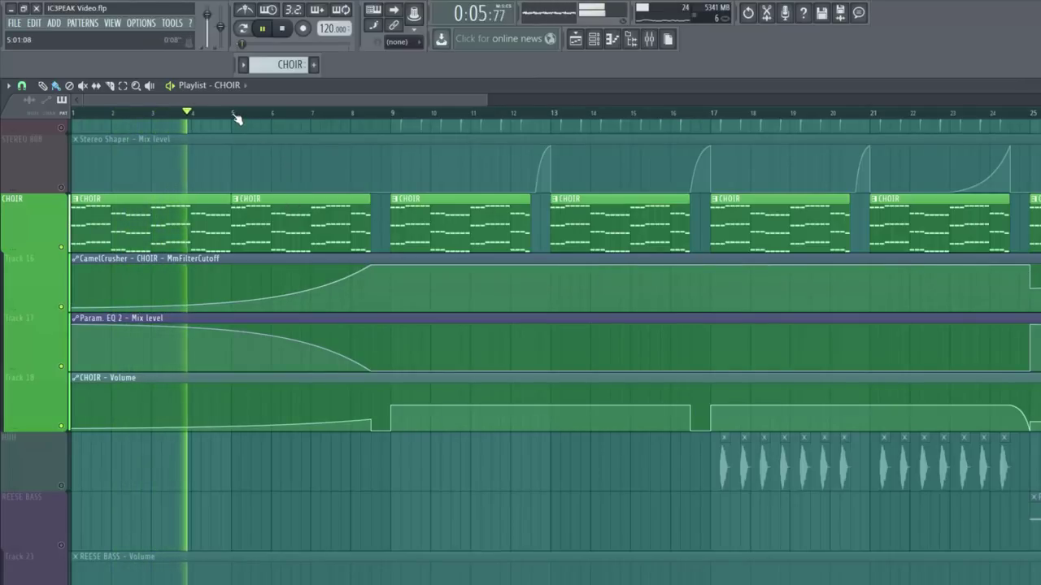
pyautogui.click(312, 115)
pyautogui.click(350, 114)
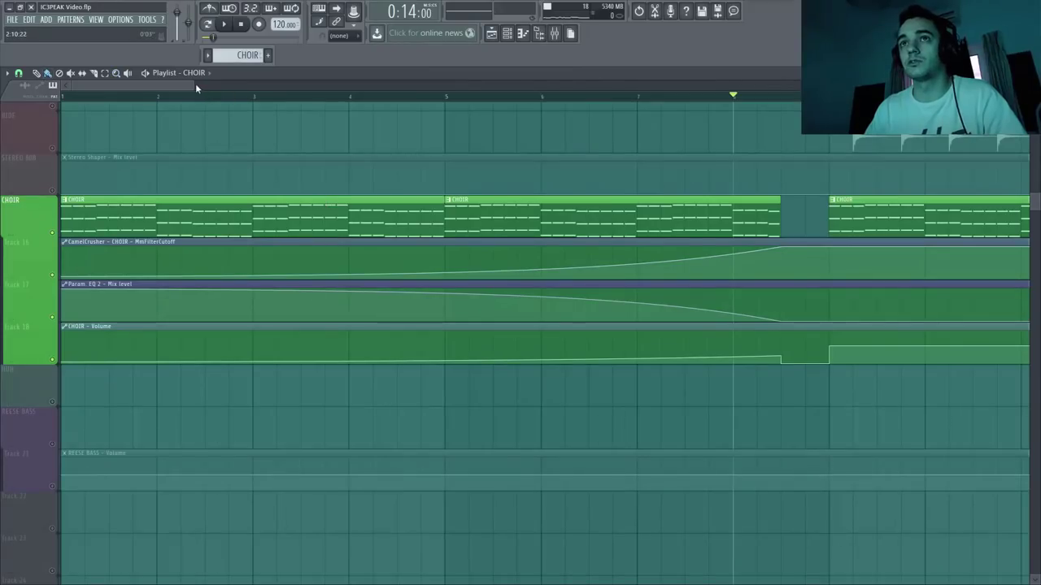
# Step: Unmute the HI HATS track alongside the choir and play the drum loop section from bar 5
pyautogui.moveTo(195, 85); pyautogui.dragTo(1035, 73)
pyautogui.scroll(6, 650, 269)
pyautogui.scroll(-2, 424, 214)
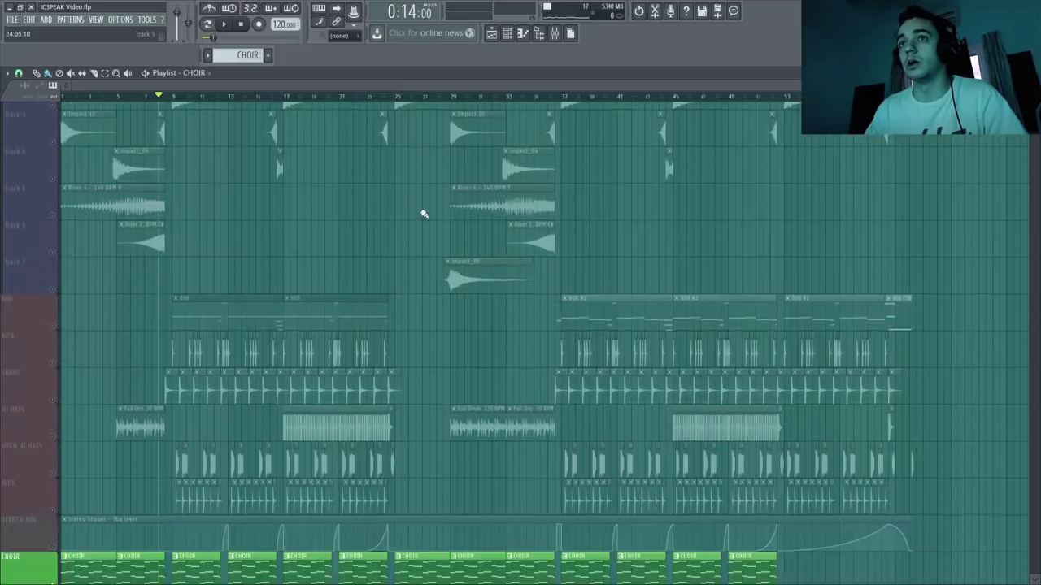
pyautogui.scroll(2, 424, 214)
pyautogui.keyDown('ctrl'); pyautogui.scroll(3, 260, 272); pyautogui.keyUp('ctrl')
pyautogui.scroll(-6, 260, 272)
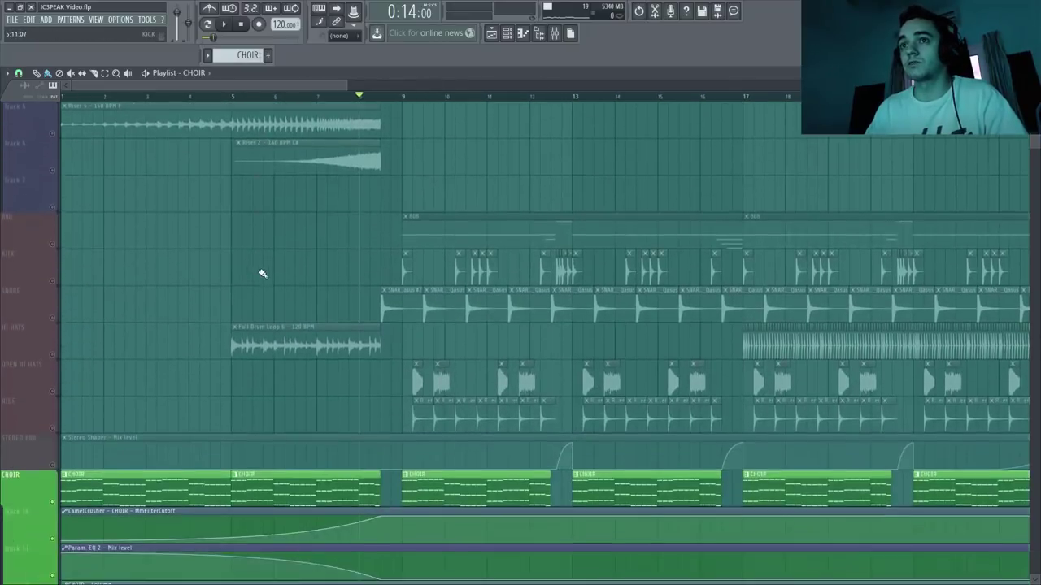
pyautogui.click(55, 248)
pyautogui.click(232, 97)
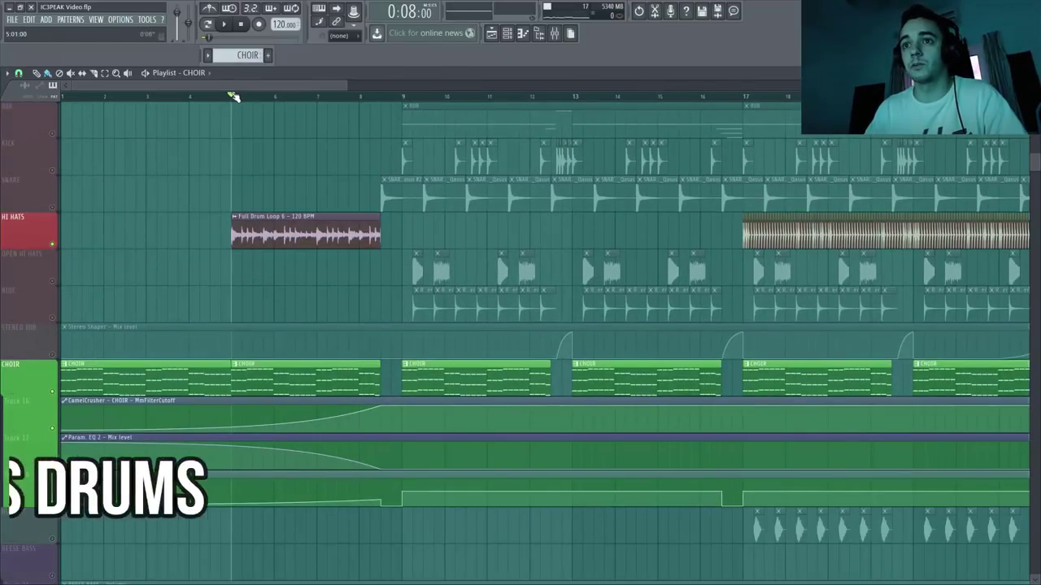
pyautogui.press('space')
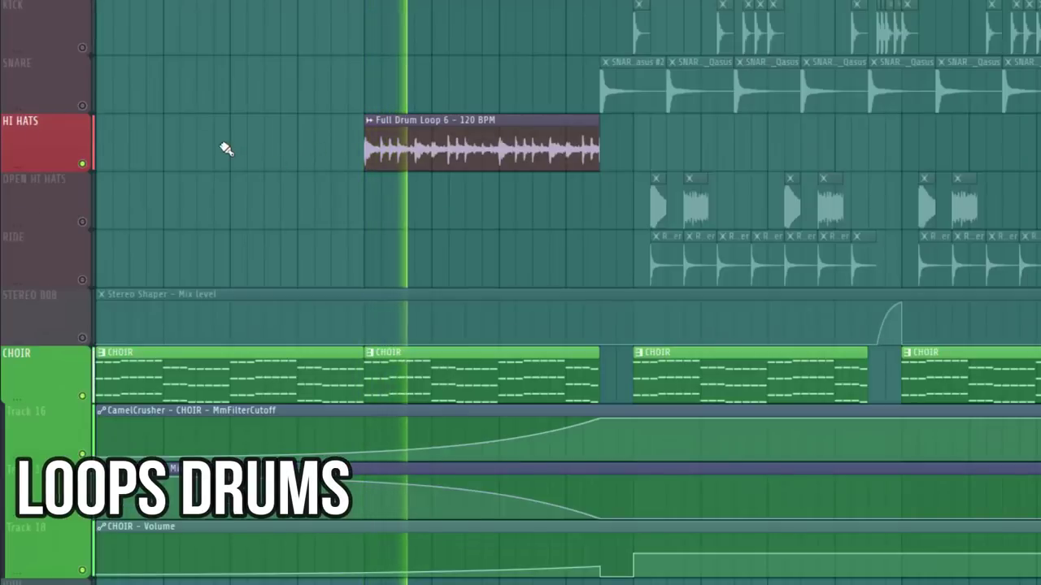
pyautogui.scroll(-5, 248, 153)
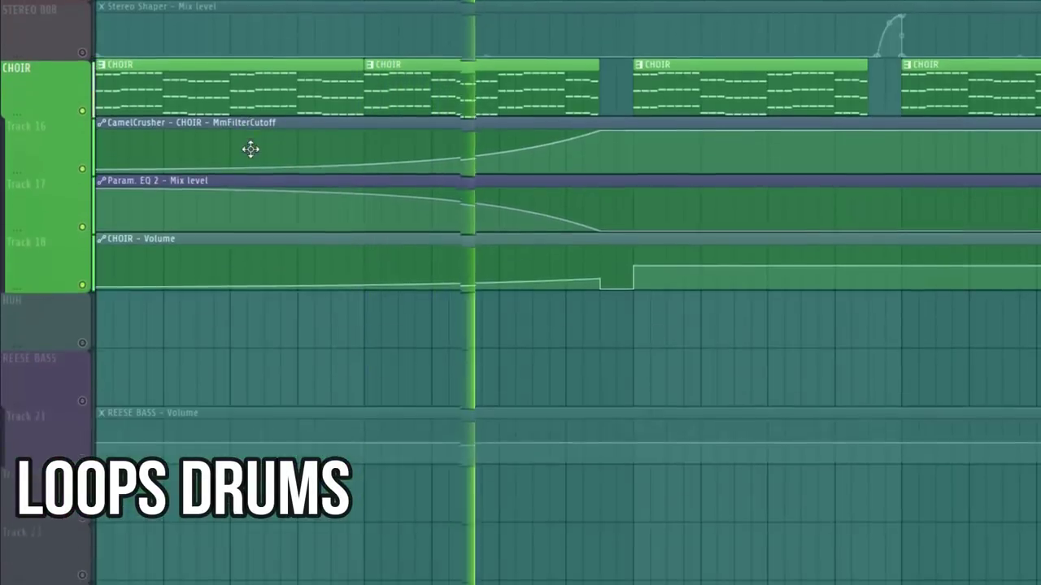
# Step: Solo the FX track holding the rain recording and play it from just after bar 2
pyautogui.scroll(7, 254, 153)
pyautogui.scroll(-1, 256, 153)
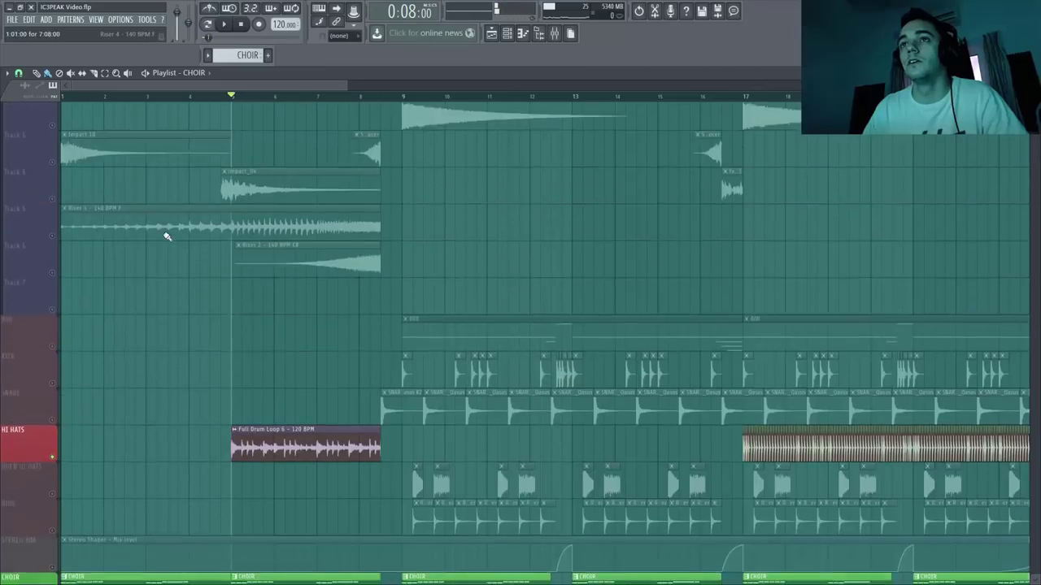
pyautogui.scroll(2, 165, 234)
pyautogui.click(53, 137)
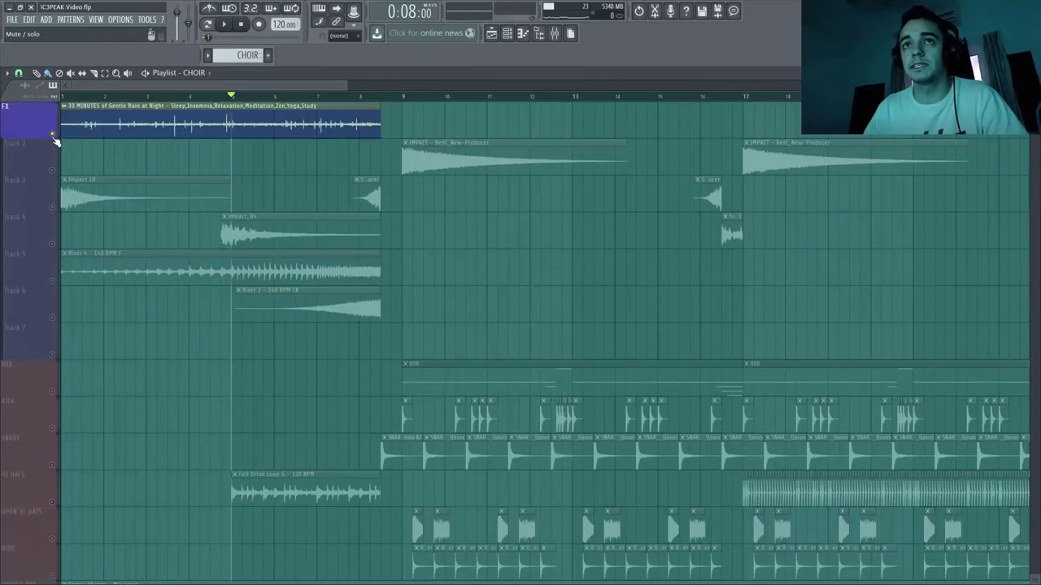
pyautogui.click(115, 96)
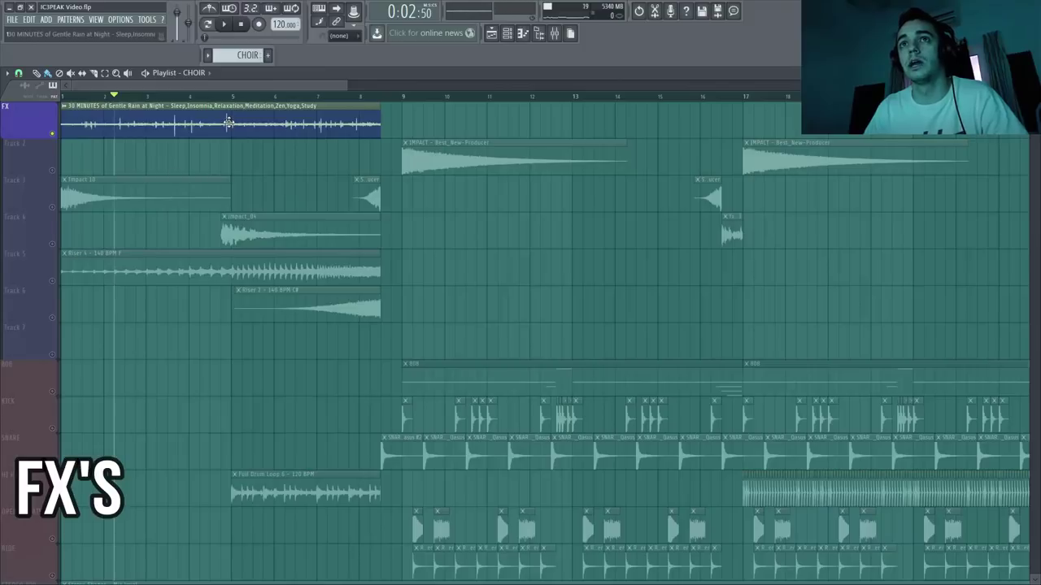
pyautogui.press('space')
# Step: Unmute Track 3 and Track 4 and listen to their effects near the start, bar 5 and bar 8
pyautogui.click(58, 198)
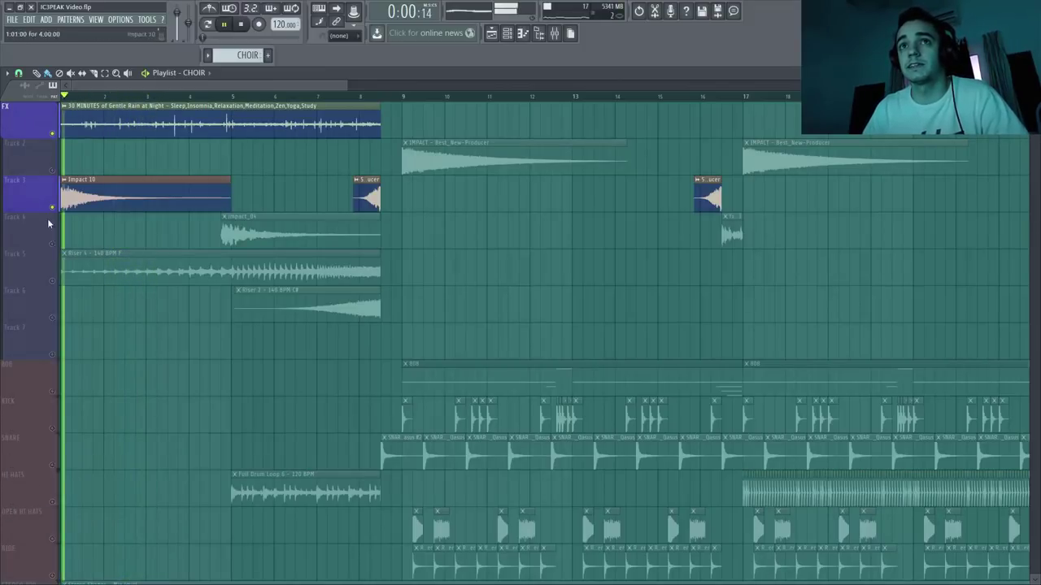
pyautogui.keyDown('ctrl'); pyautogui.click(48, 224); pyautogui.keyUp('ctrl')
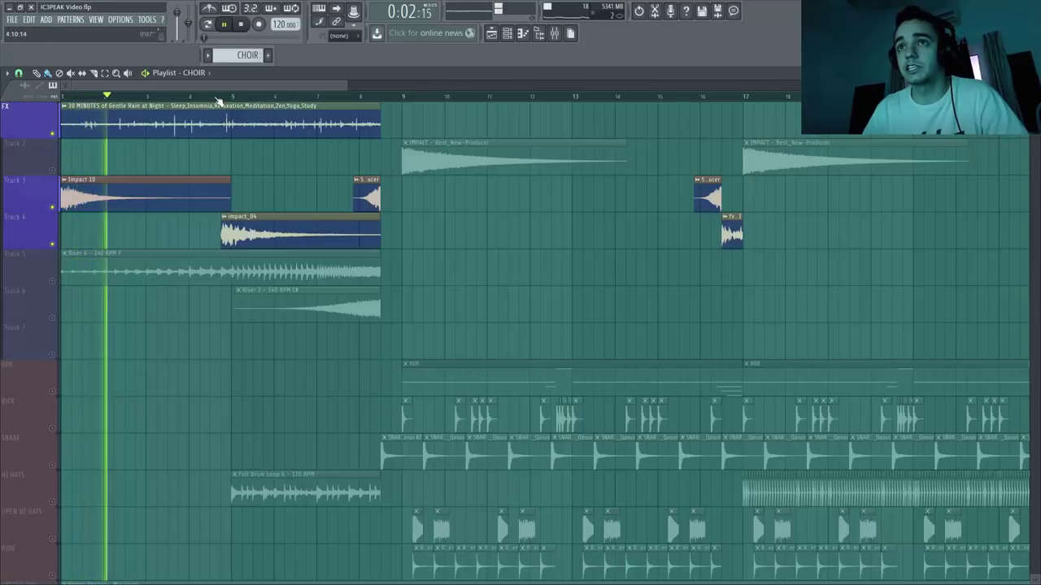
pyautogui.click(217, 99)
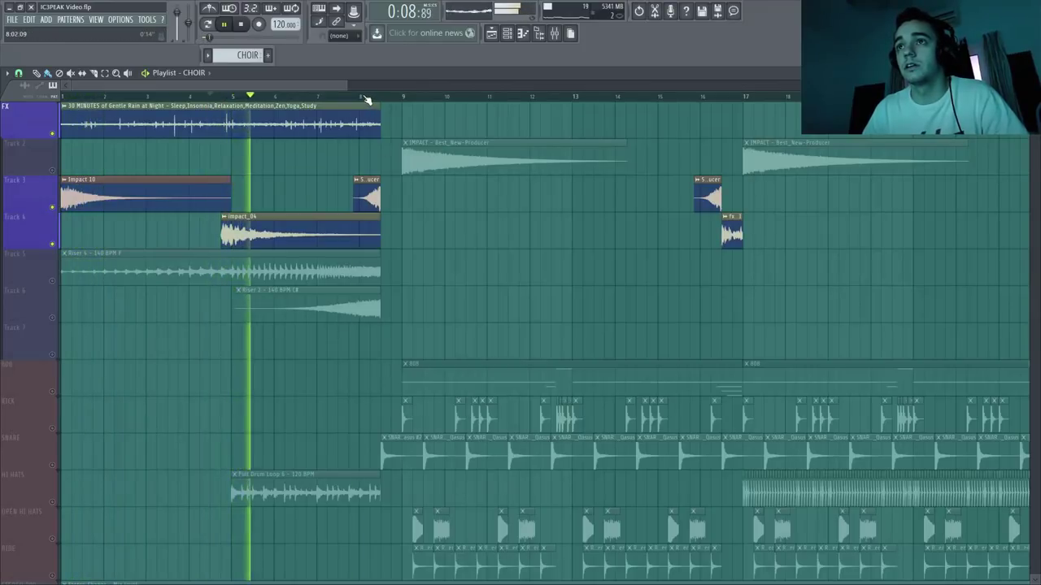
pyautogui.click(367, 98)
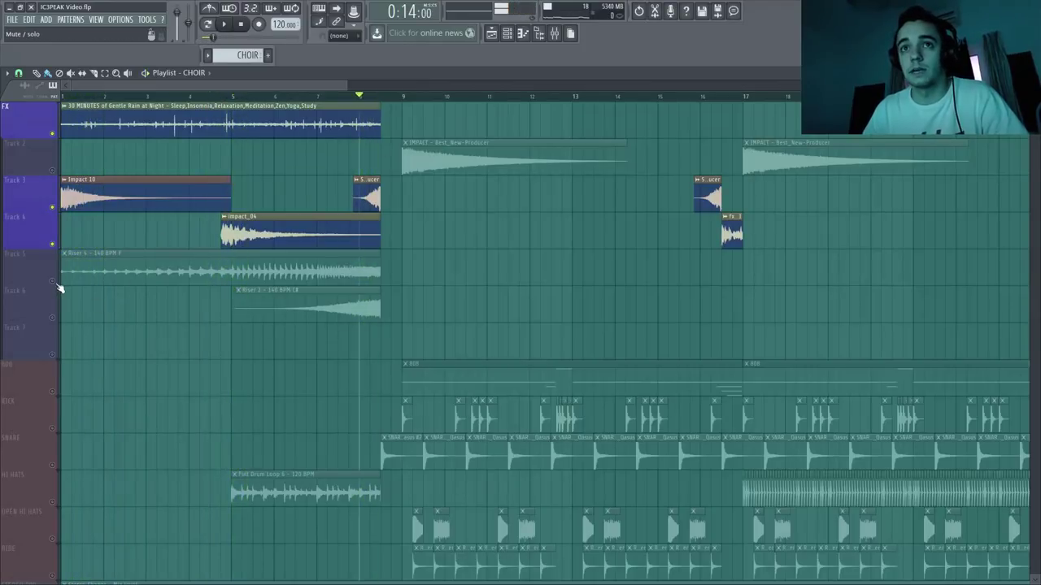
# Step: Unmute the remaining effect tracks 2, 5, 6 and 7 and play the intro effects together, skipping ahead to bar 6
pyautogui.keyDown('ctrl'); pyautogui.click(56, 280); pyautogui.keyUp('ctrl')
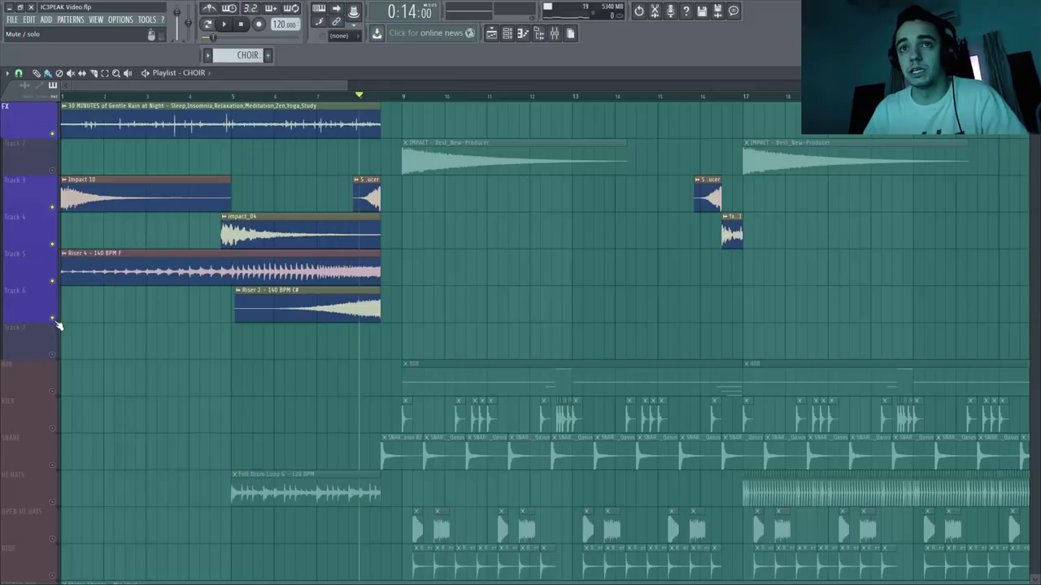
pyautogui.keyDown('ctrl'); pyautogui.click(54, 172); pyautogui.keyUp('ctrl')
pyautogui.moveTo(348, 89); pyautogui.dragTo(294, 96)
pyautogui.press('space')
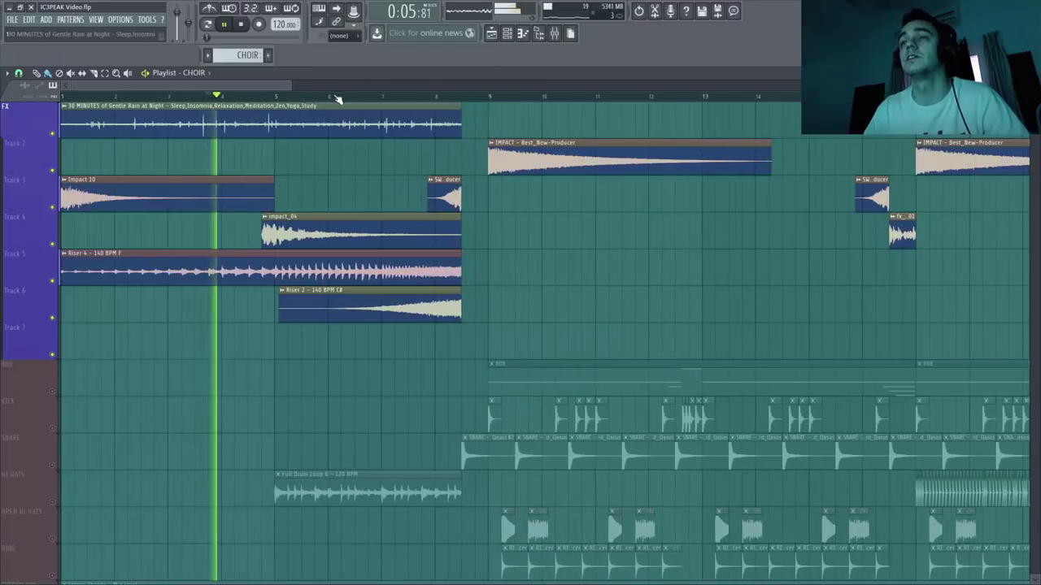
pyautogui.click(340, 97)
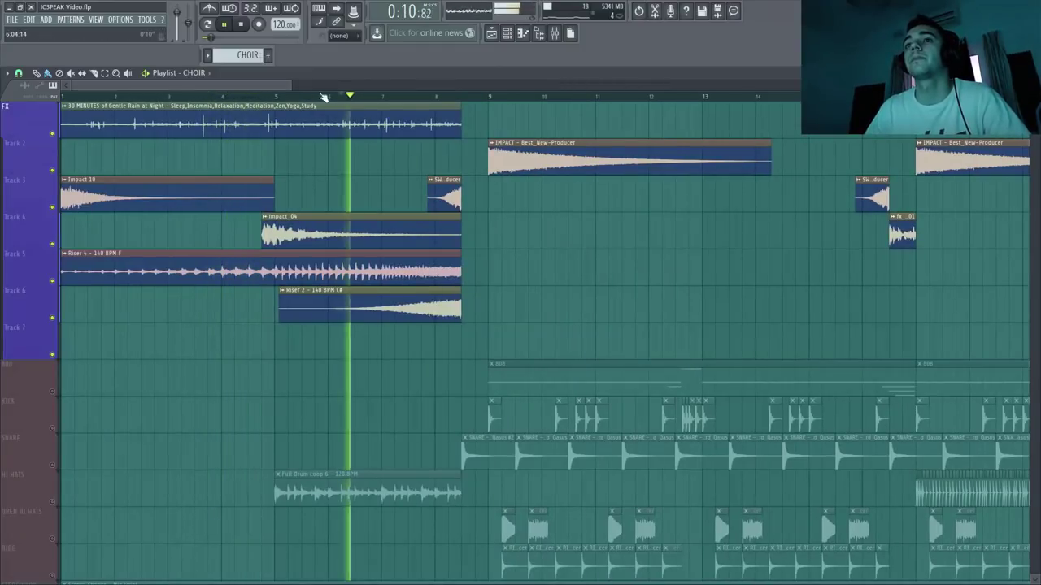
# Step: Stop playback, unmute all playlist tracks and play the full arrangement from around bar 6
pyautogui.moveTo(293, 84); pyautogui.dragTo(461, 84)
pyautogui.scroll(-6, 232, 274)
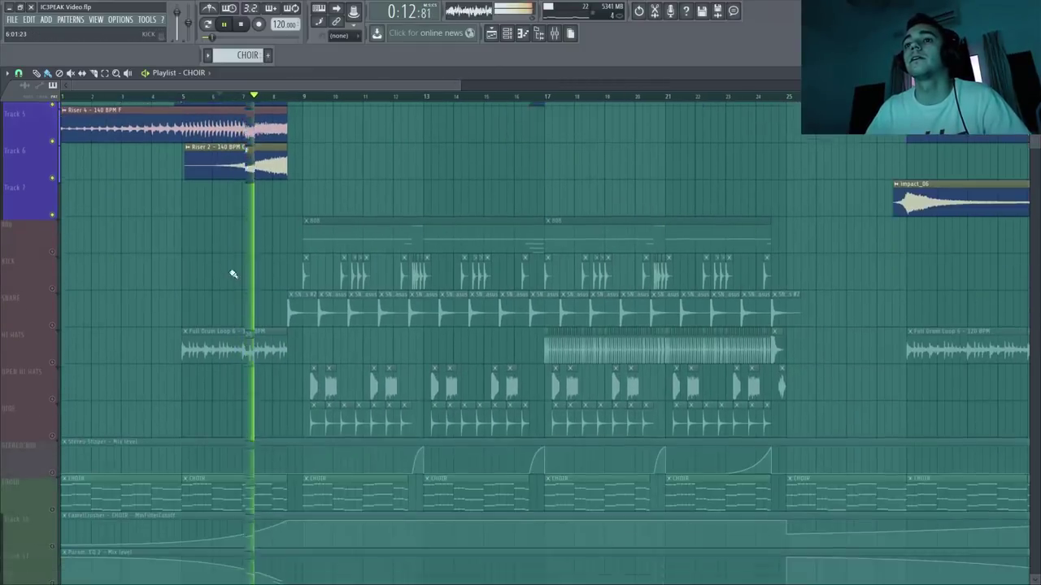
pyautogui.press('space')
pyautogui.click(54, 245)
pyautogui.rightClick(54, 246)
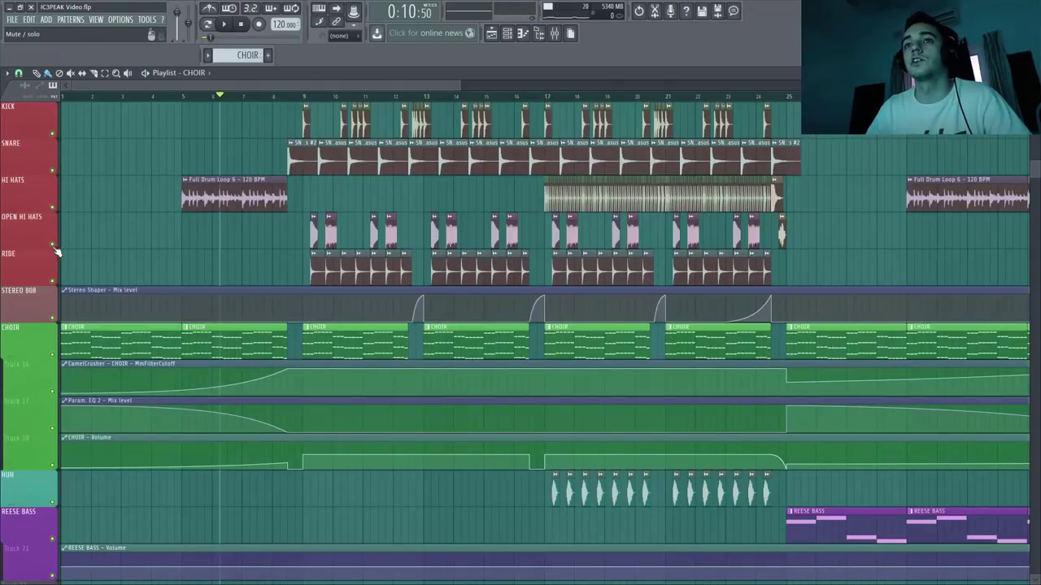
pyautogui.press('space')
pyautogui.rightClick(200, 252)
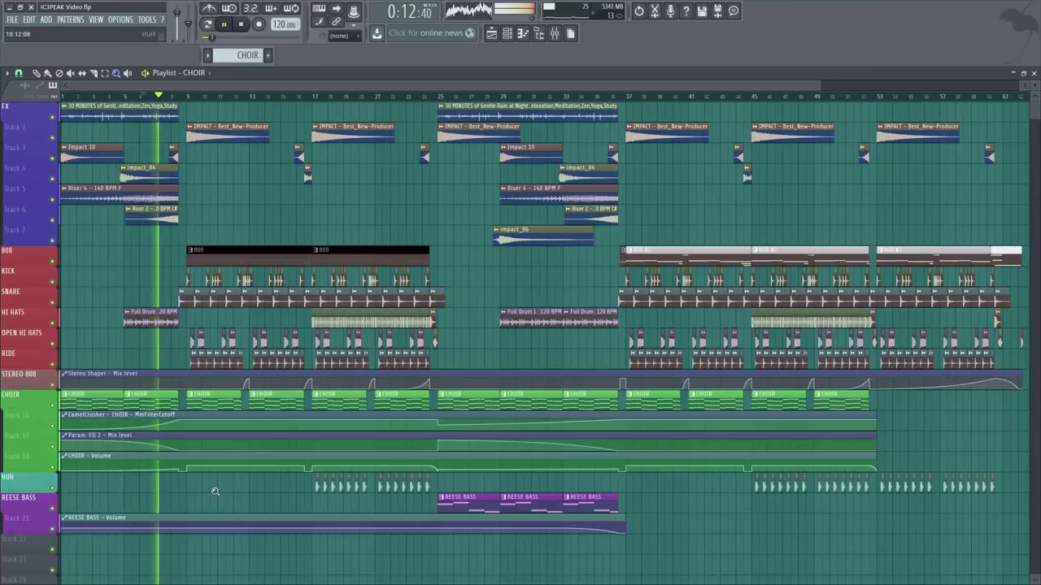
# Step: Open the first 808 clip from the playlist in the piano roll and play its bassline
pyautogui.moveTo(203, 481); pyautogui.dragTo(60, 103)
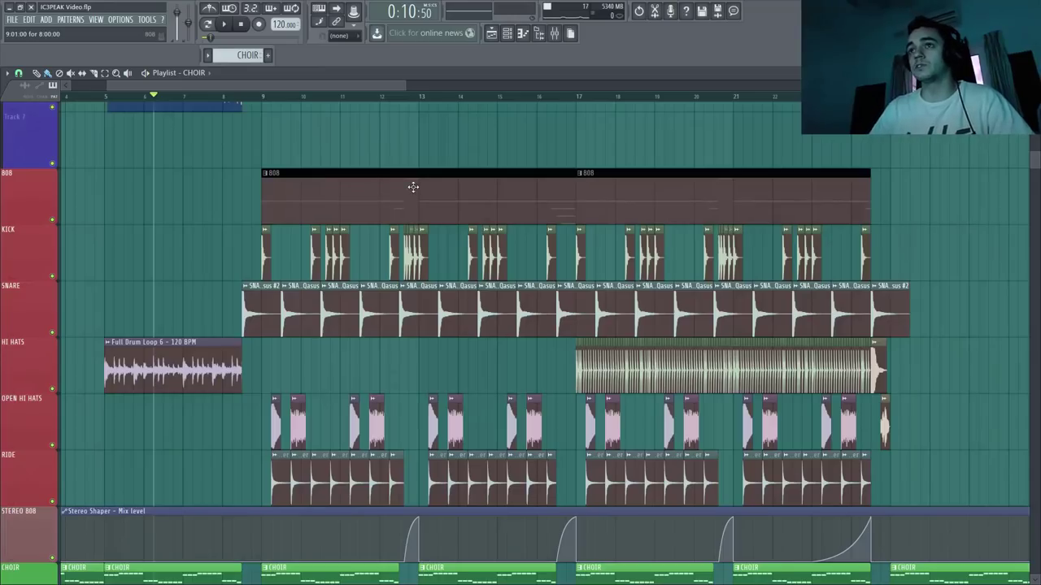
pyautogui.doubleClick(413, 188)
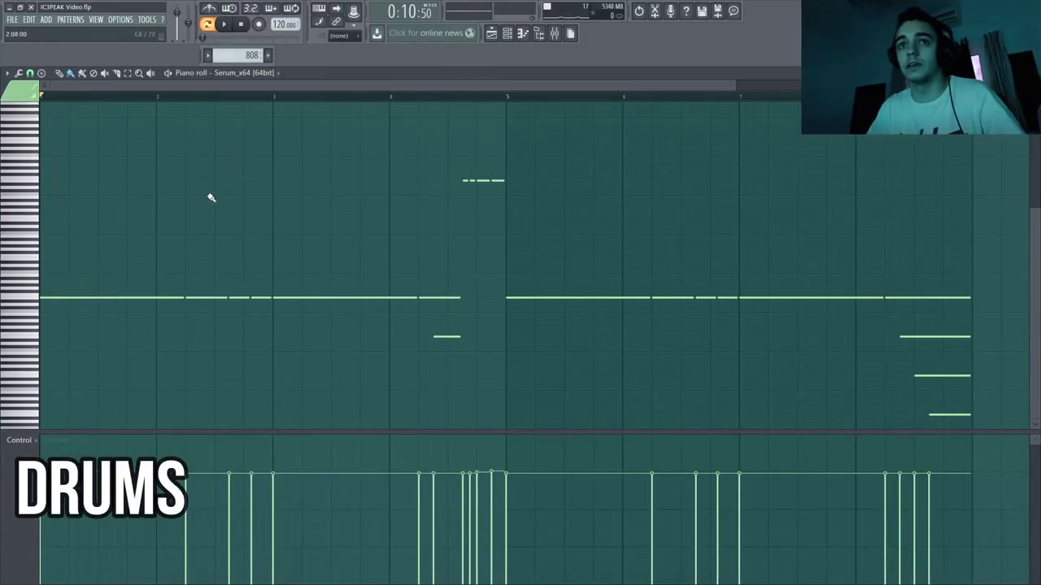
pyautogui.press('space')
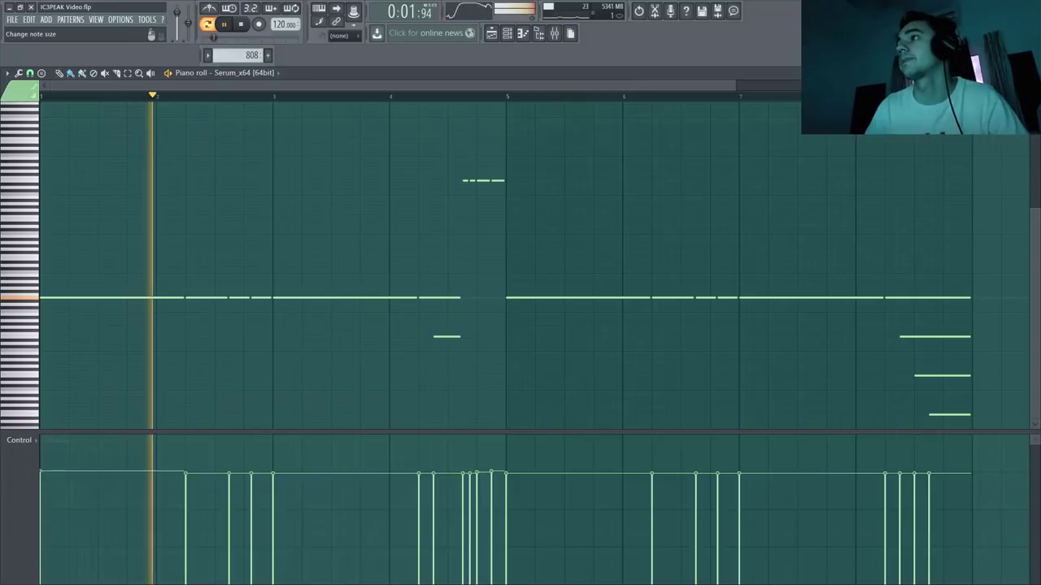
pyautogui.scroll(2, 968, 291)
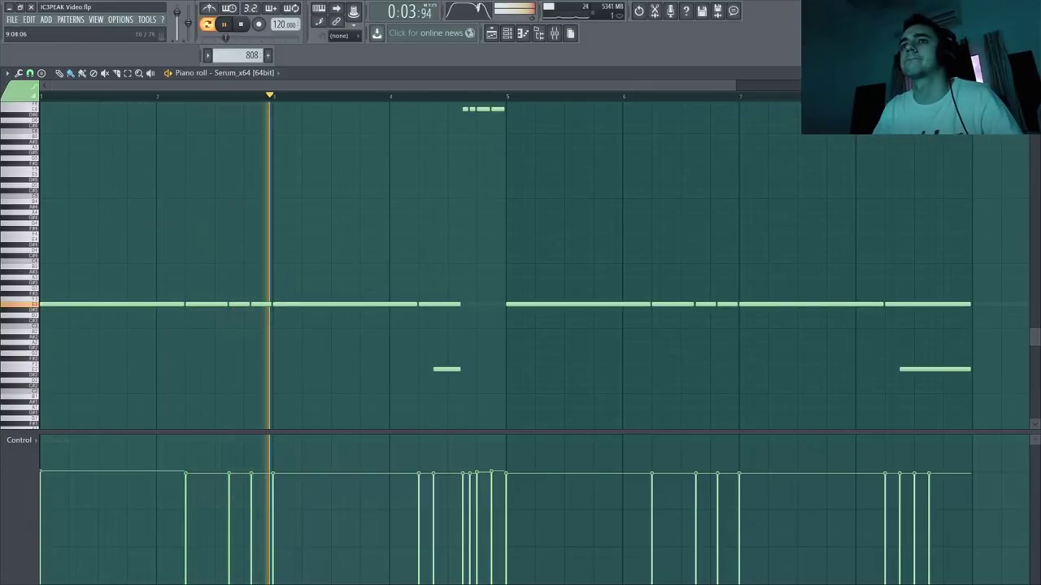
pyautogui.scroll(2, 685, 260)
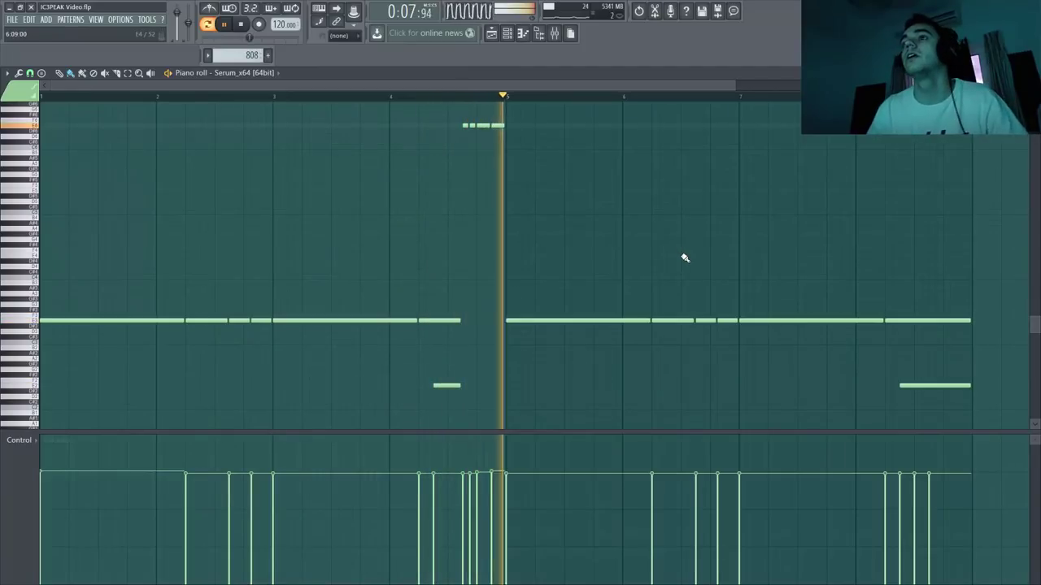
# Step: Stop playback and view the 808 - Screamo preset in the 808 channel's Serum instrument, closing the instrument and channel rack again
pyautogui.click(508, 36)
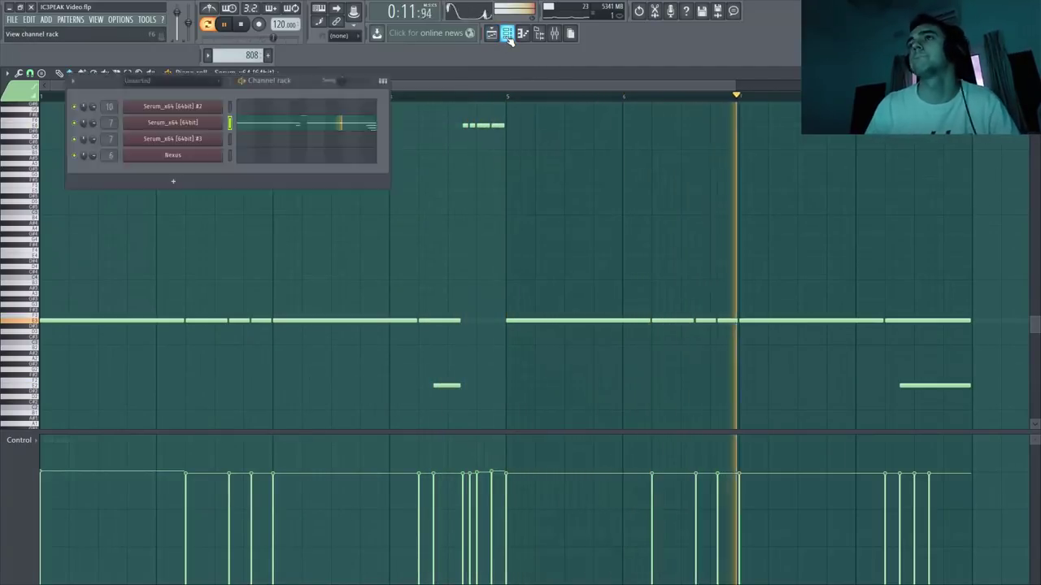
pyautogui.press('space')
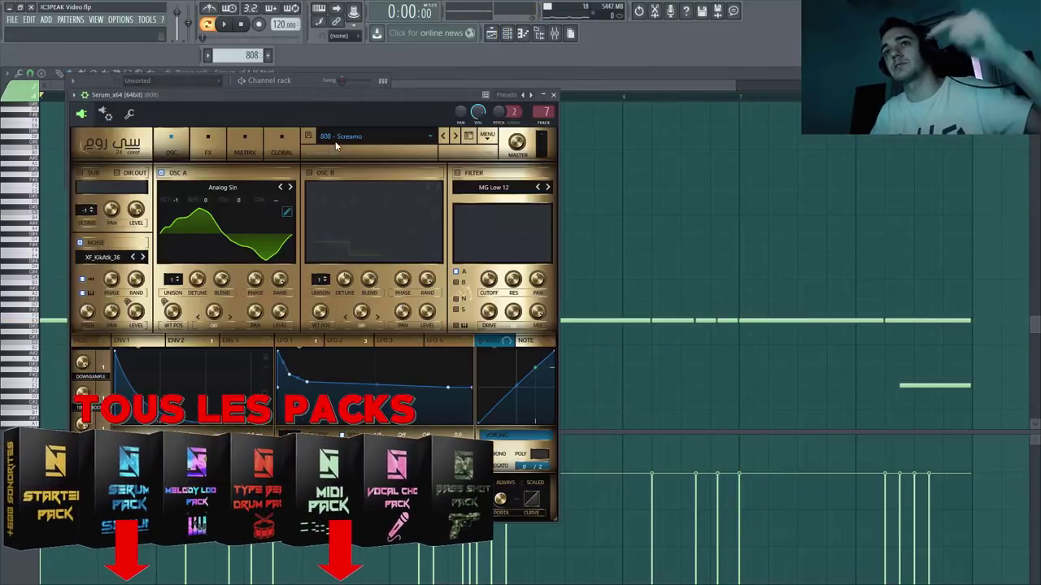
pyautogui.click(552, 95)
pyautogui.click(557, 80)
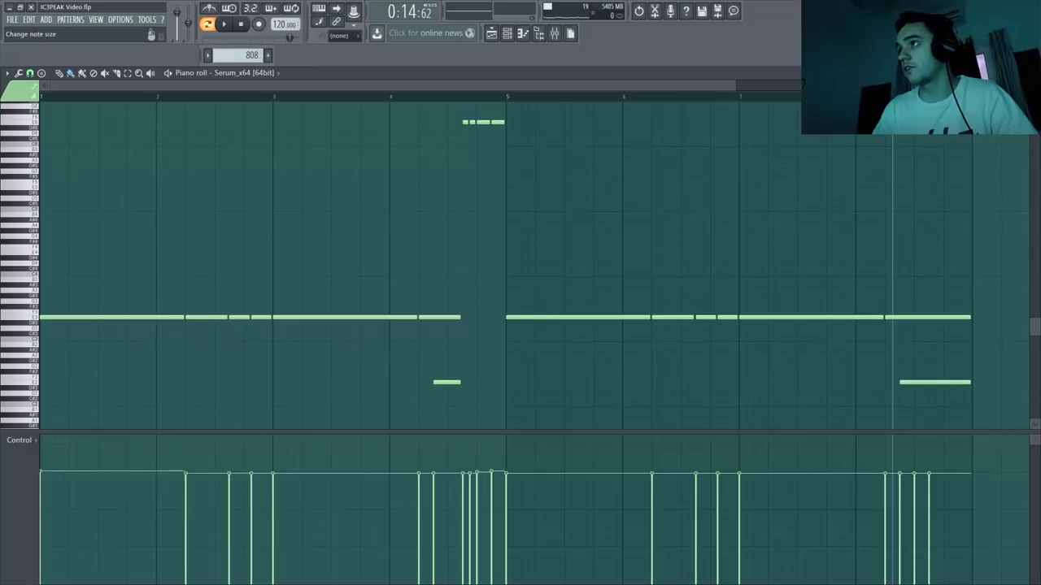
# Step: Play the 808's high notes at the end of bar 4 and examine the low notes at the end of bar 8
pyautogui.moveTo(1034, 96); pyautogui.dragTo(1034, 83)
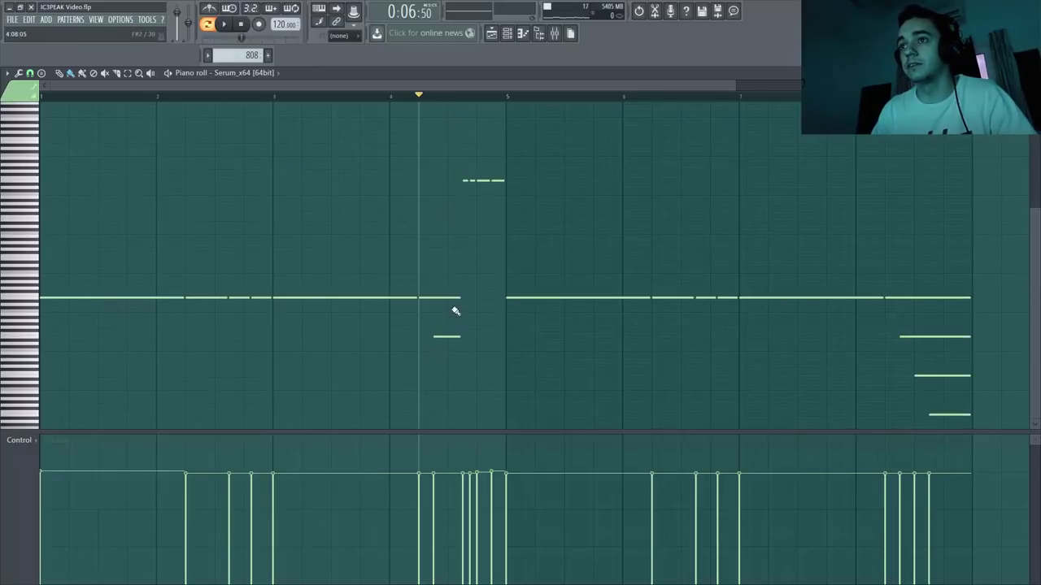
pyautogui.moveTo(1035, 96); pyautogui.dragTo(1034, 109)
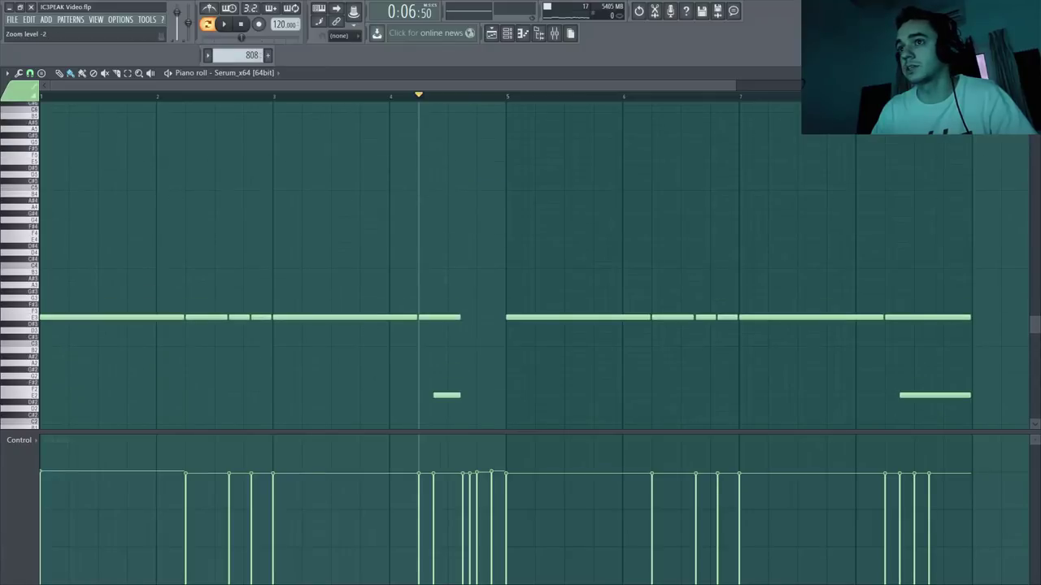
pyautogui.scroll(2, 564, 295)
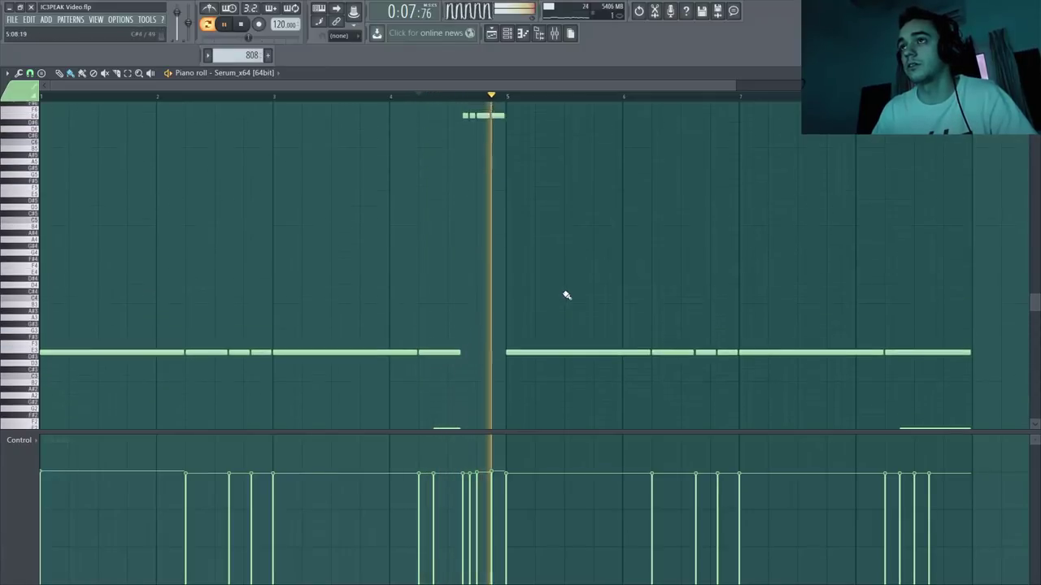
pyautogui.scroll(-4, 658, 244)
pyautogui.scroll(-3, 872, 167)
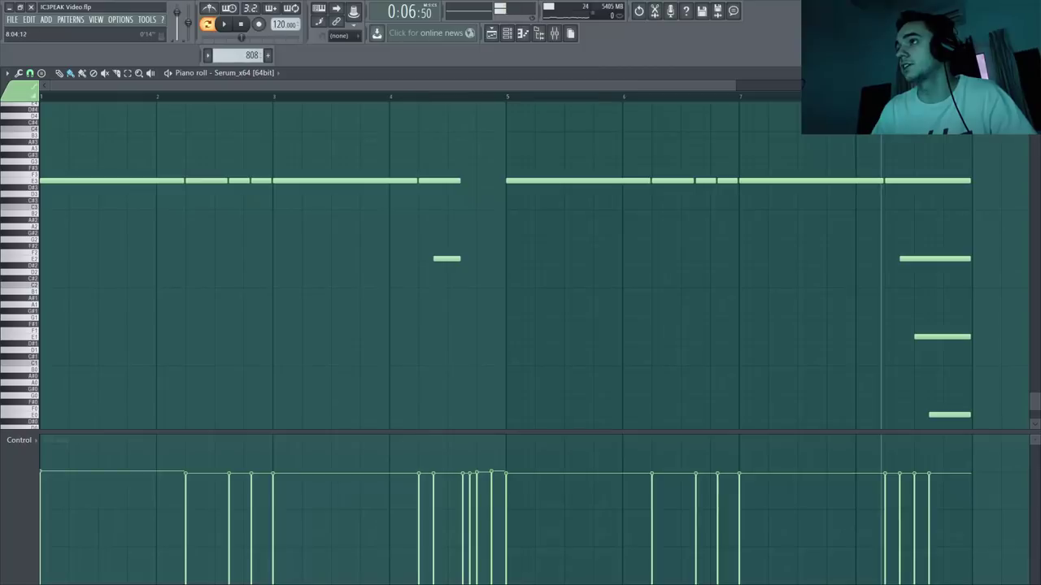
# Step: Play the 808's low notes at the end of bar 8 and return to the playlist
pyautogui.moveTo(723, 86); pyautogui.dragTo(800, 83)
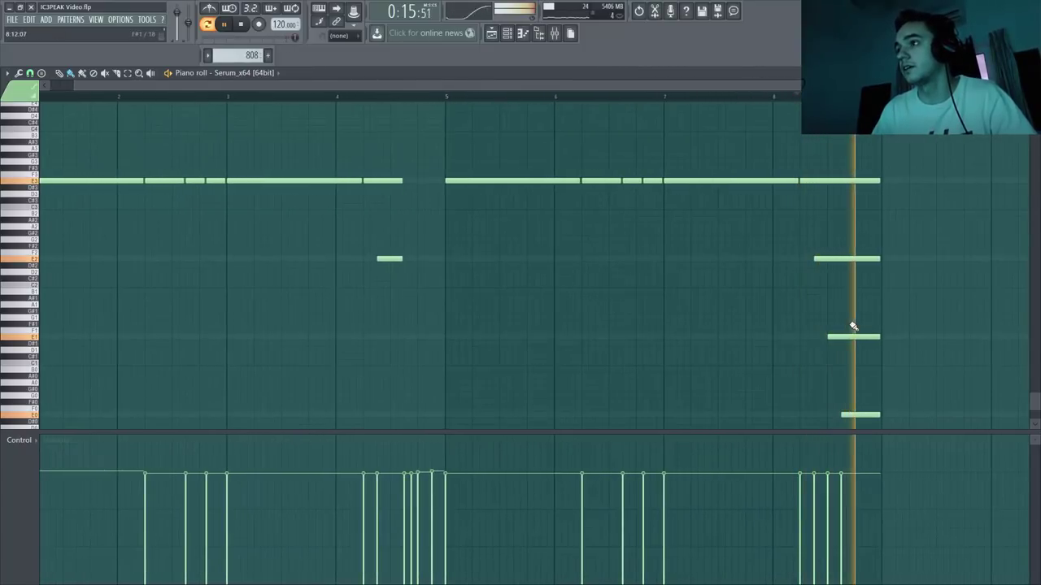
pyautogui.press('Escape')
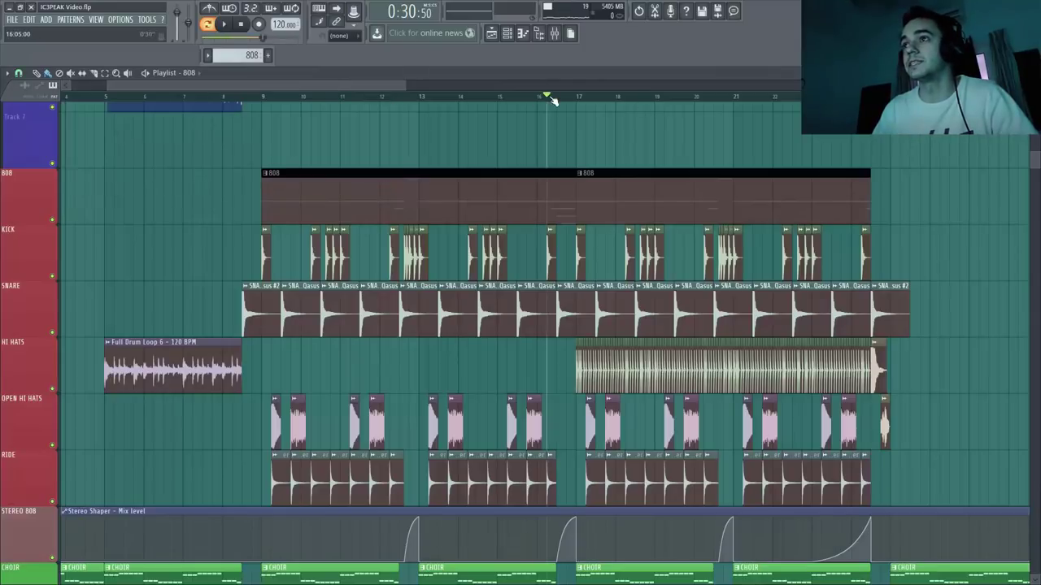
# Step: Solo the 808 track, unmute effect tracks 3 and 4 and the Stereo 808 automation, and audition the transition around bar 16
pyautogui.rightClick(52, 221)
pyautogui.press('space')
pyautogui.scroll(4, 406, 225)
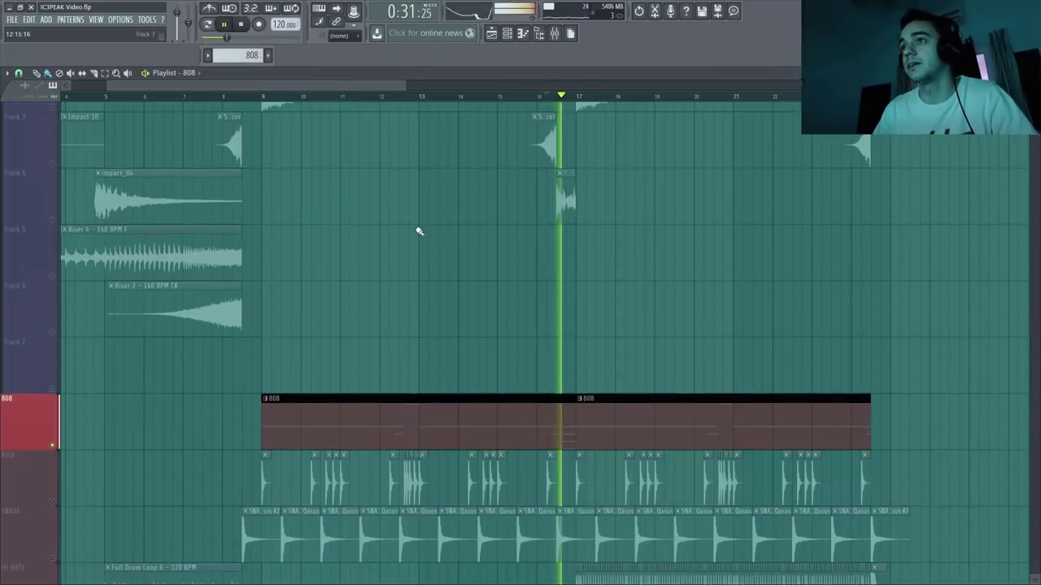
pyautogui.click(52, 221)
pyautogui.click(53, 163)
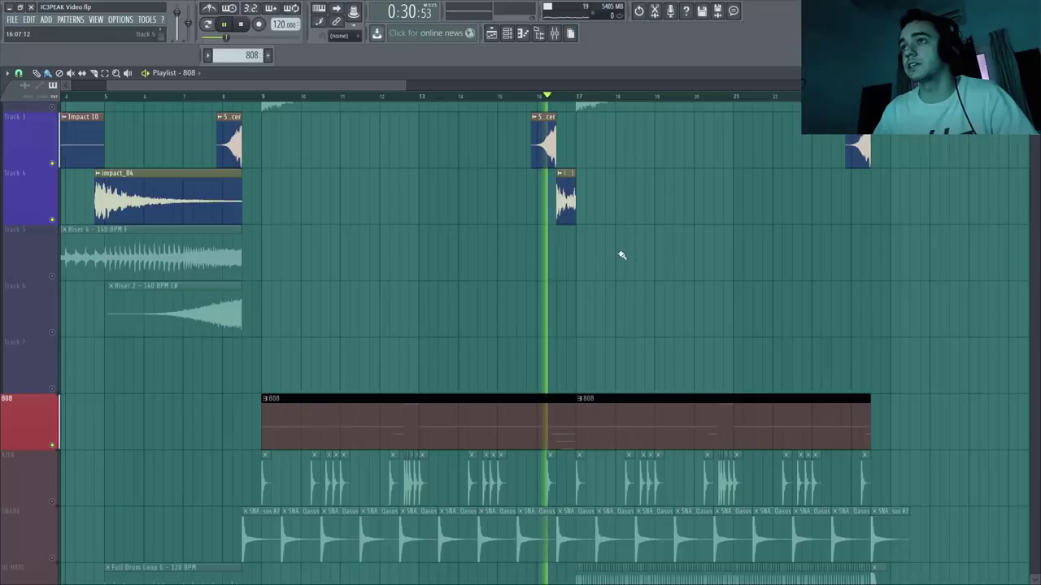
pyautogui.scroll(-5, 633, 258)
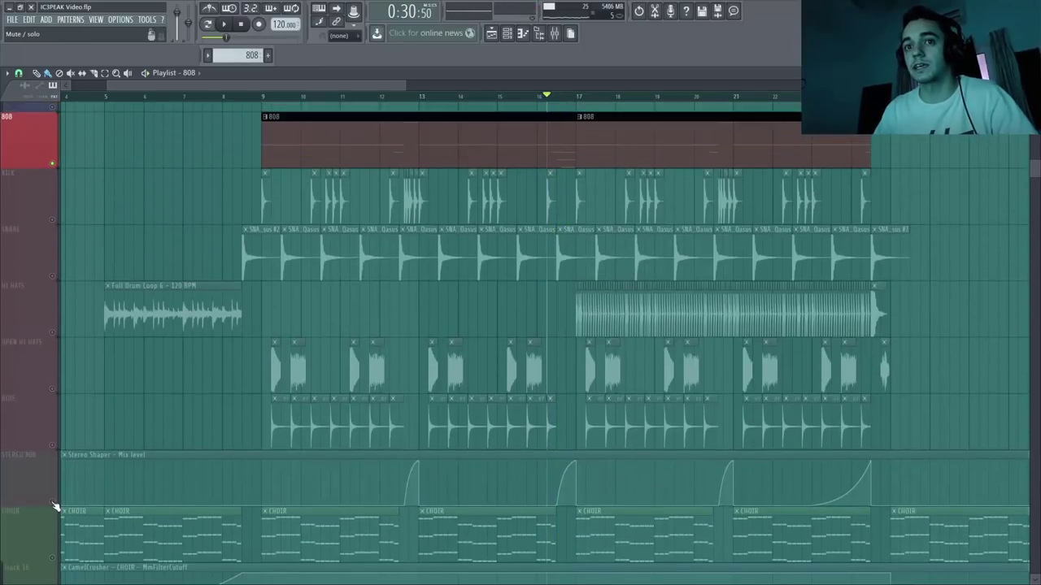
pyautogui.click(53, 502)
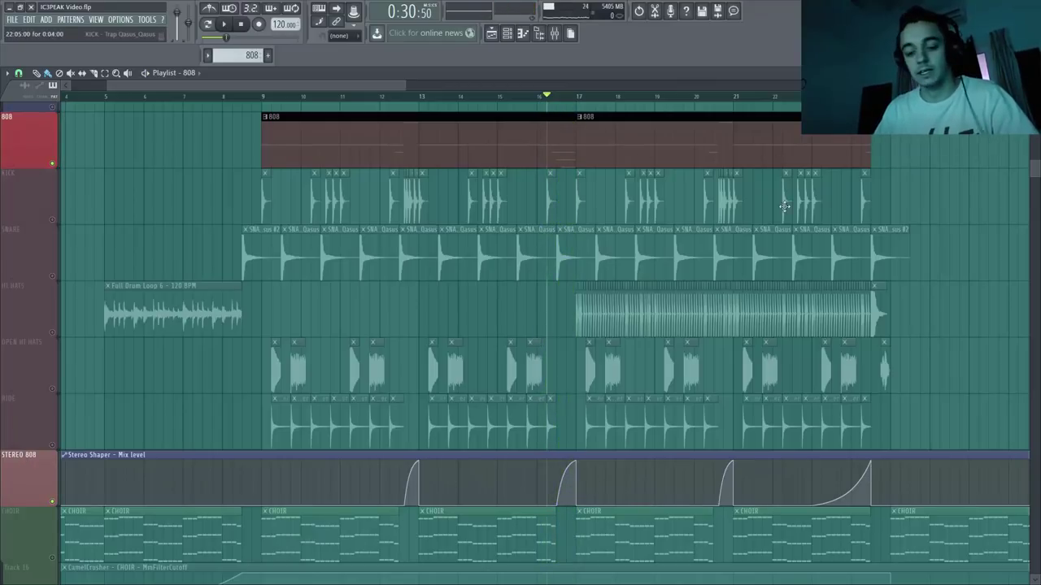
# Step: Open the 808 #2 clip at bar 37 in the piano roll and play its bassline through bar 8
pyautogui.keyDown('ctrl'); pyautogui.rightClick(726, 218); pyautogui.keyUp('ctrl')
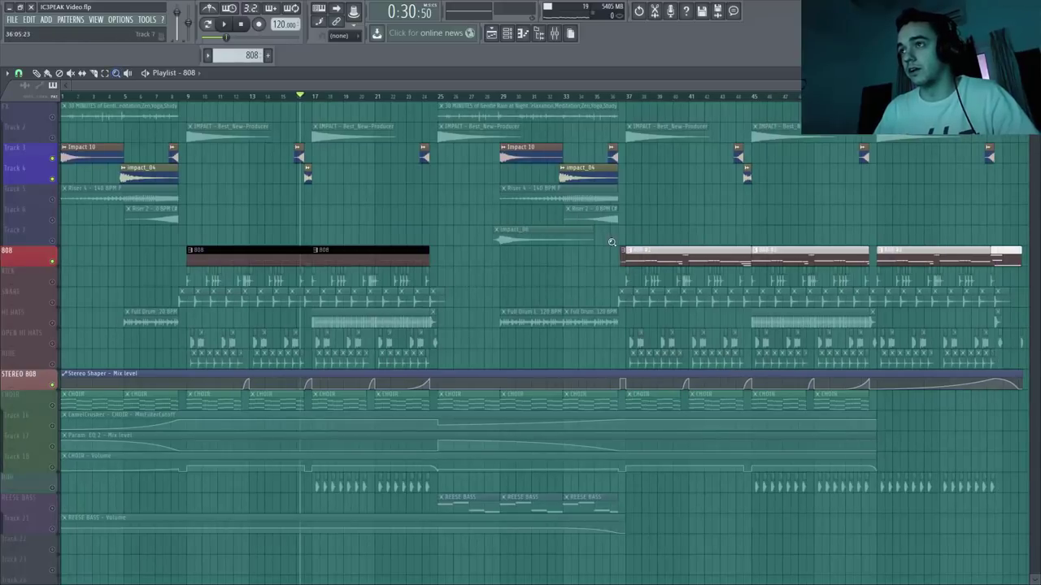
pyautogui.moveTo(611, 243); pyautogui.dragTo(987, 407)
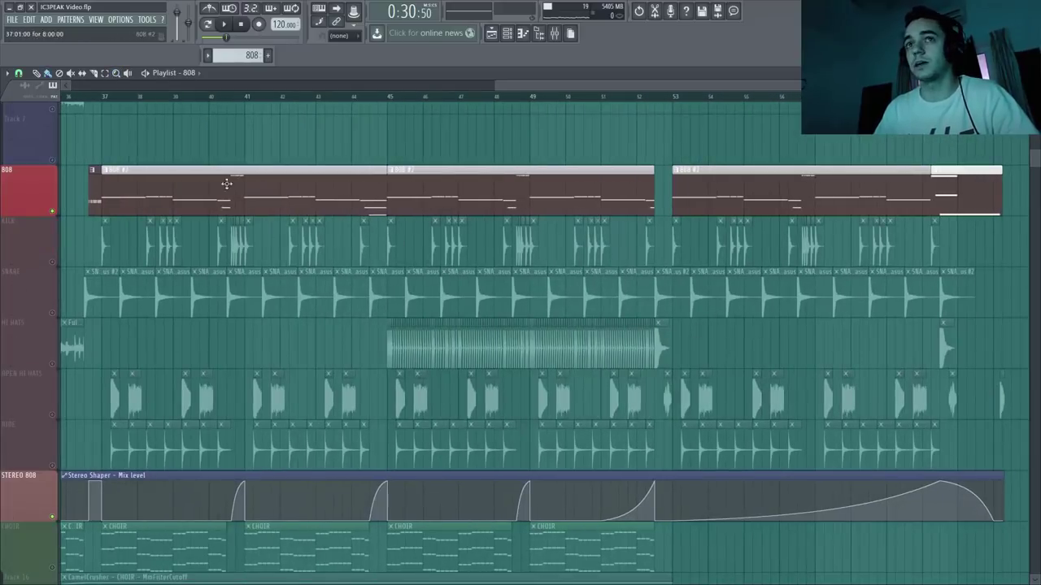
pyautogui.doubleClick(177, 173)
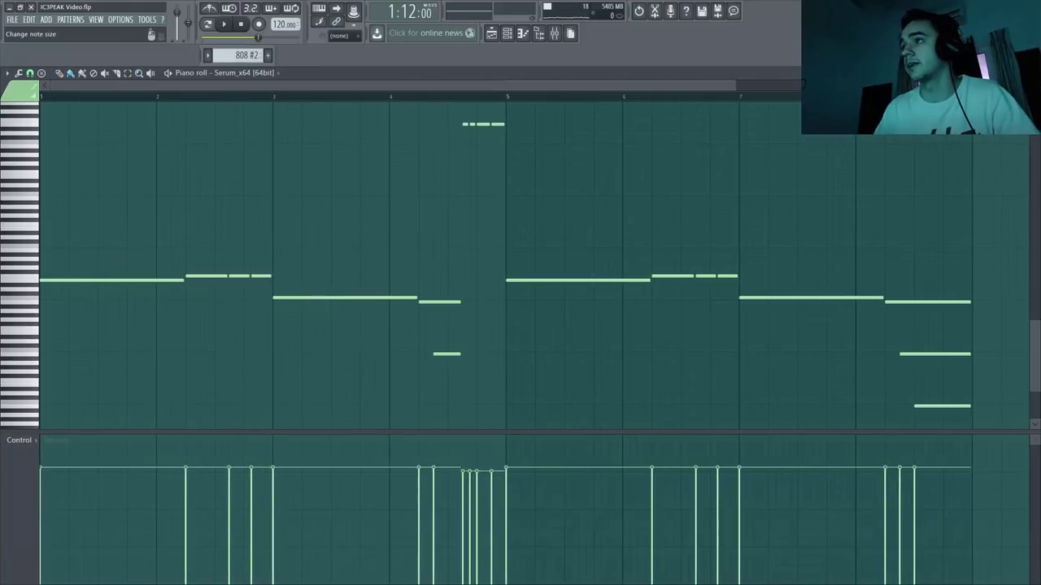
pyautogui.moveTo(1034, 85); pyautogui.dragTo(1034, 69)
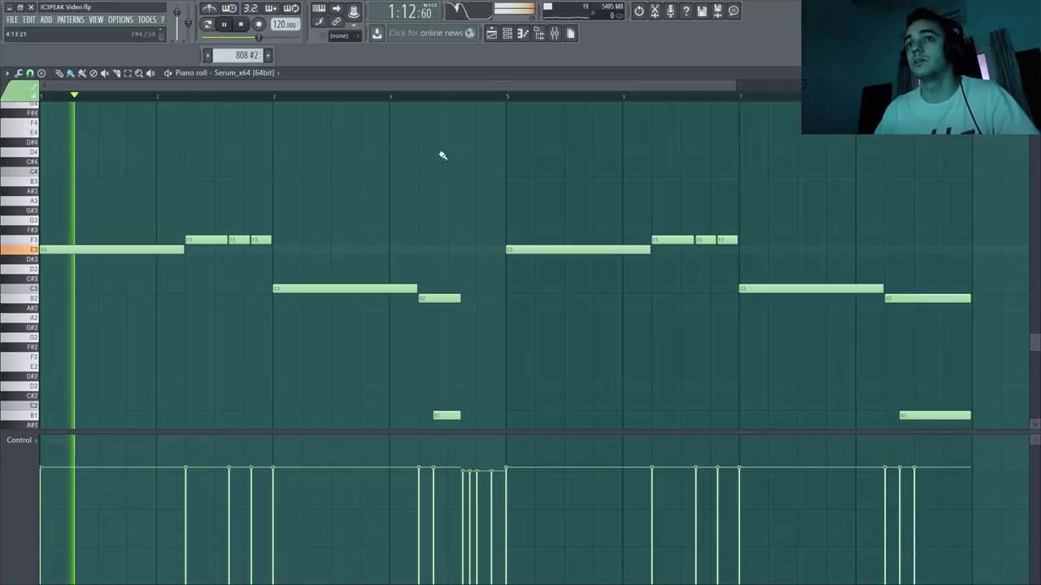
pyautogui.moveTo(737, 85); pyautogui.dragTo(814, 85)
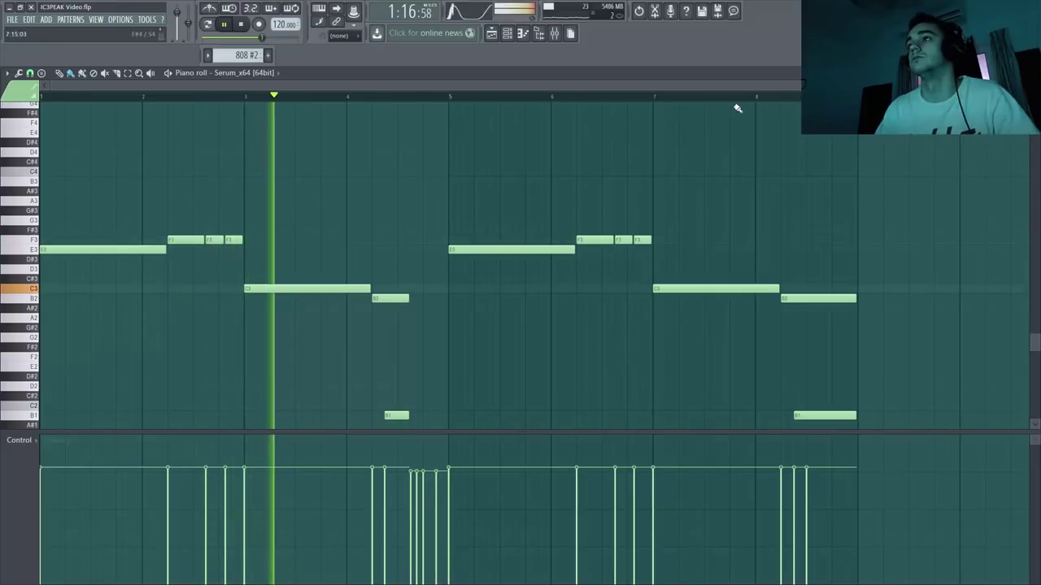
pyautogui.moveTo(837, 84); pyautogui.dragTo(887, 84)
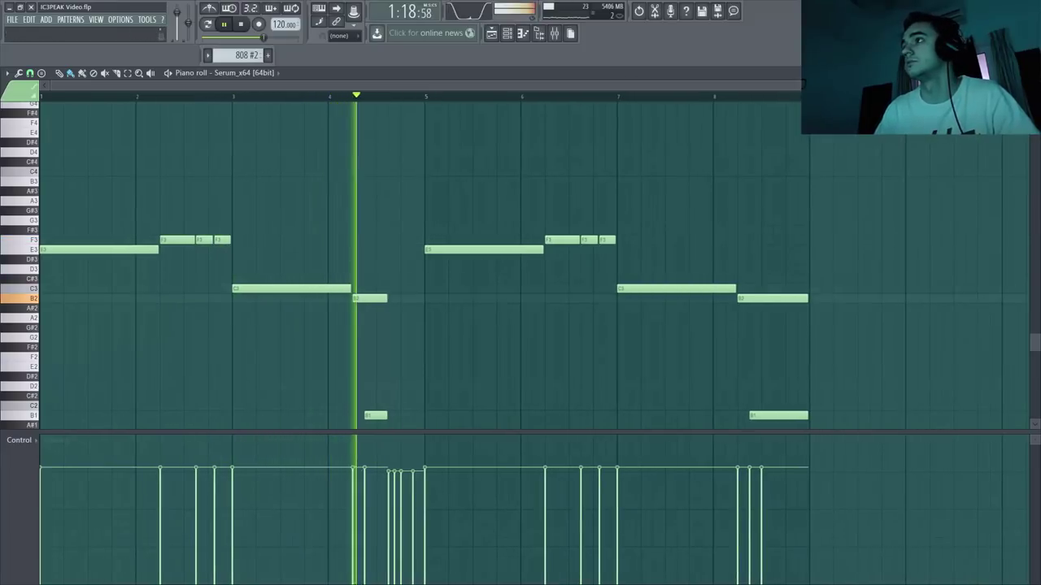
pyautogui.moveTo(1034, 96); pyautogui.dragTo(1035, 109)
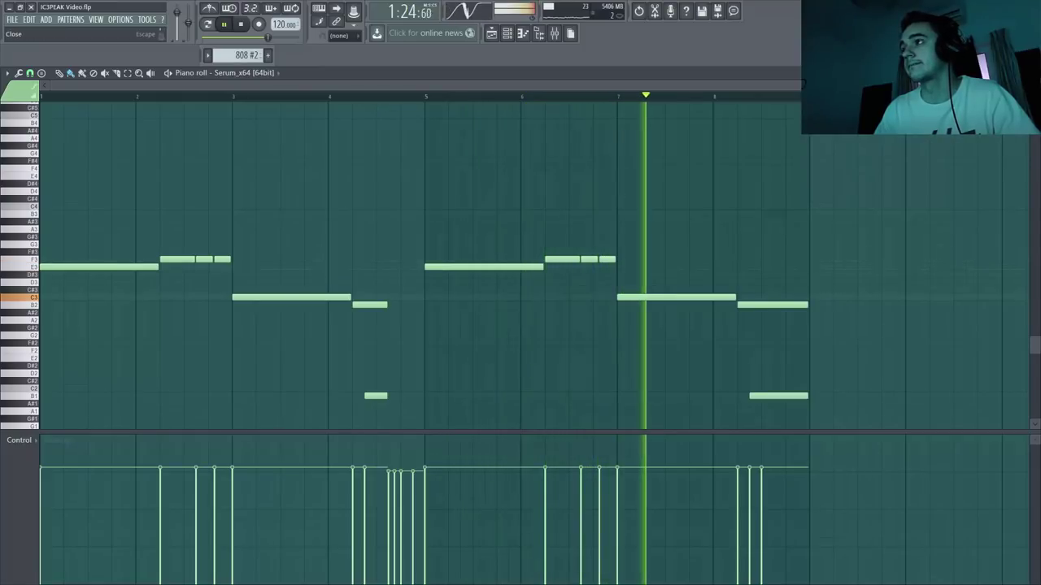
pyautogui.scroll(-3, 957, 165)
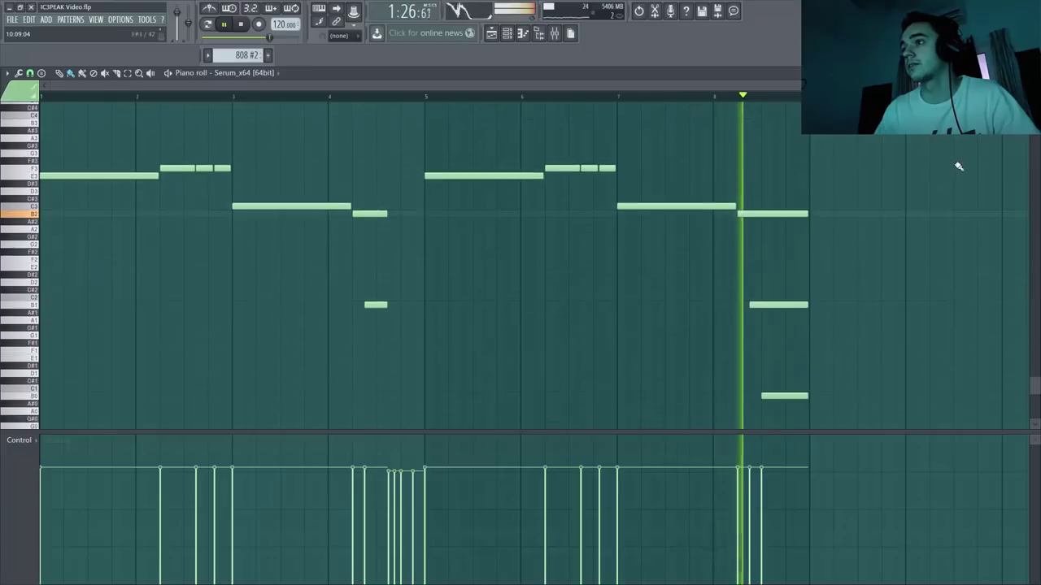
pyautogui.press('space')
# Step: Return to the first drop in the playlist and audition the soloed 808 with the Kick track from bar 9
pyautogui.click(1034, 73)
pyautogui.moveTo(651, 82); pyautogui.dragTo(437, 85)
pyautogui.keyDown('ctrl'); pyautogui.rightClick(611, 156); pyautogui.keyUp('ctrl')
pyautogui.keyDown('ctrl'); pyautogui.moveTo(476, 227); pyautogui.dragTo(127, 393); pyautogui.keyUp('ctrl')
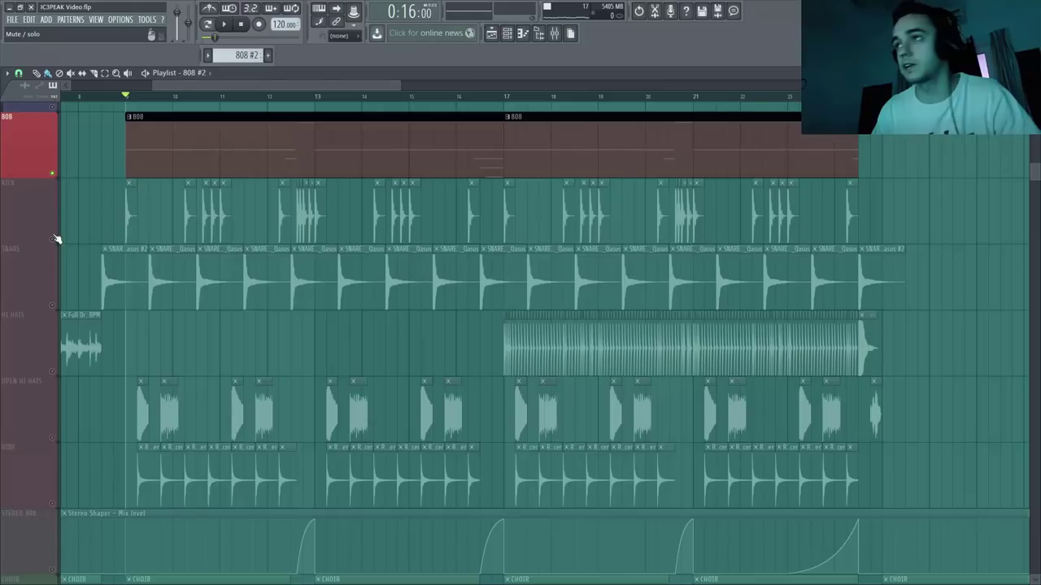
pyautogui.click(53, 241)
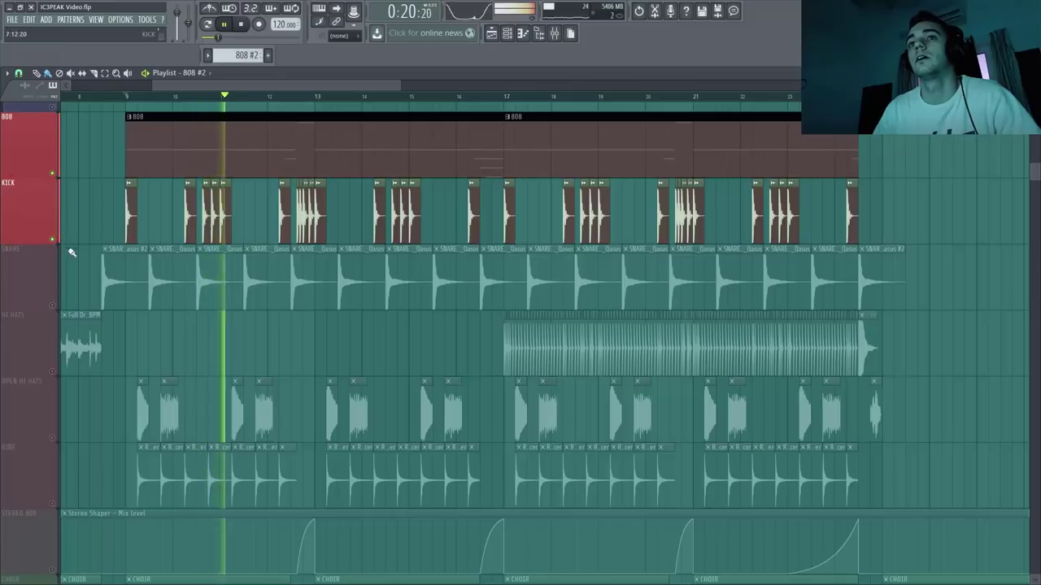
# Step: Add the Snare track and the Hi Hats track in turn and play them with the 808 and Kick
pyautogui.click(54, 305)
pyautogui.press('space')
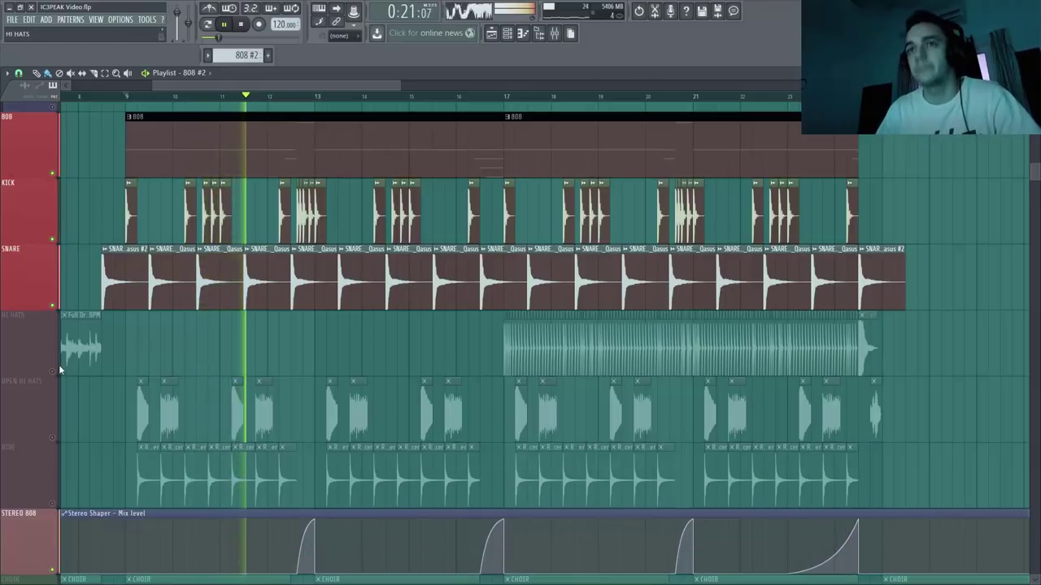
pyautogui.press('space')
pyautogui.click(56, 374)
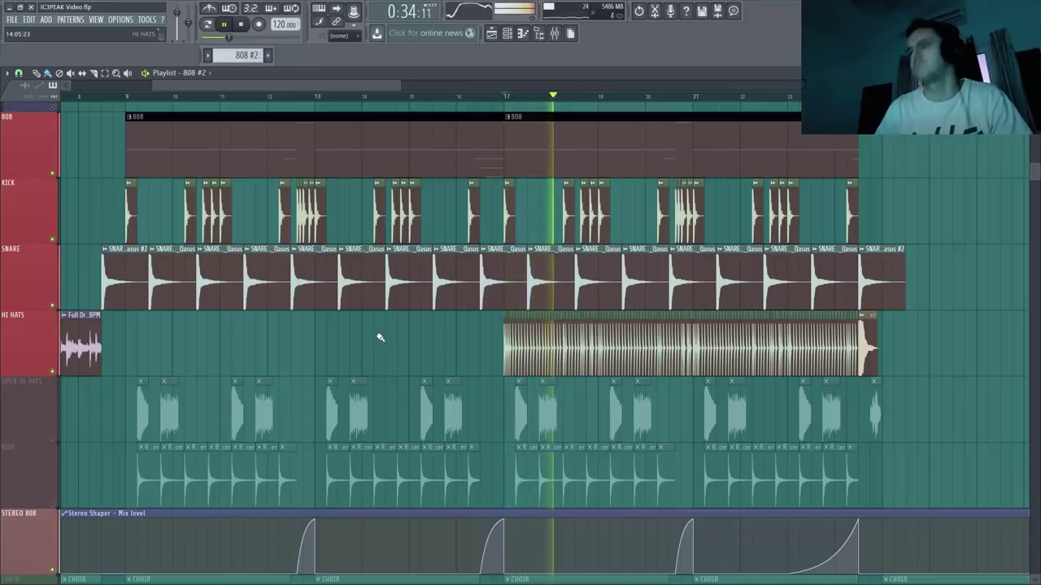
# Step: Add the Open Hi Hats track and the Ride track in turn, playing the drums from bar 9 each time
pyautogui.click(53, 437)
pyautogui.press('space')
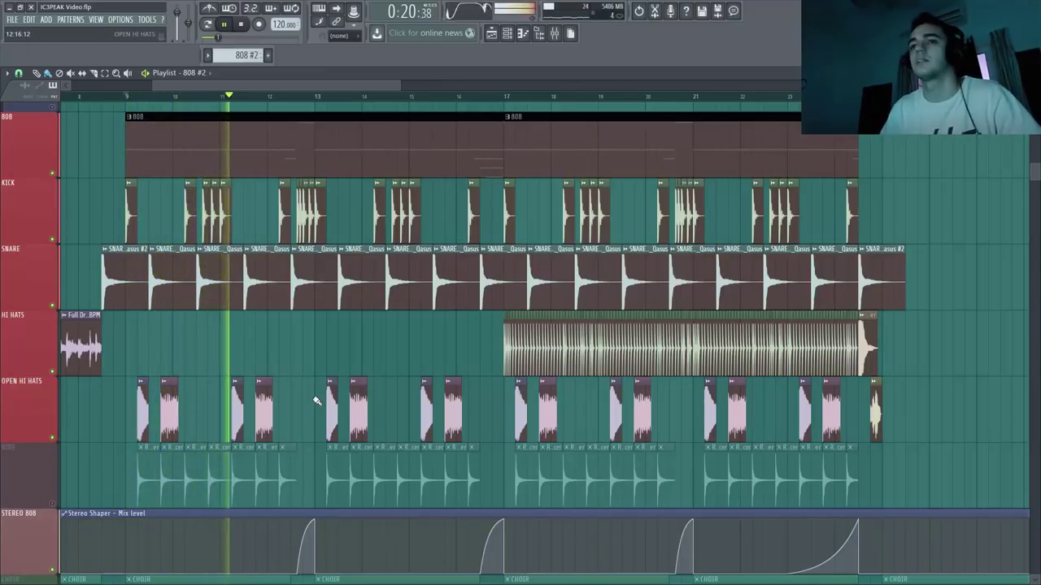
pyautogui.press('space')
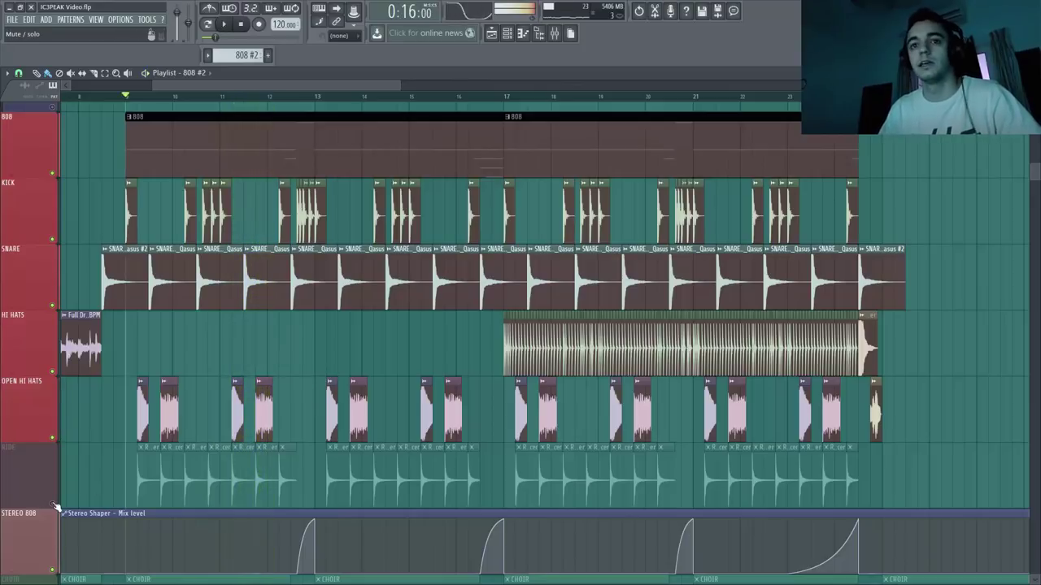
pyautogui.click(53, 504)
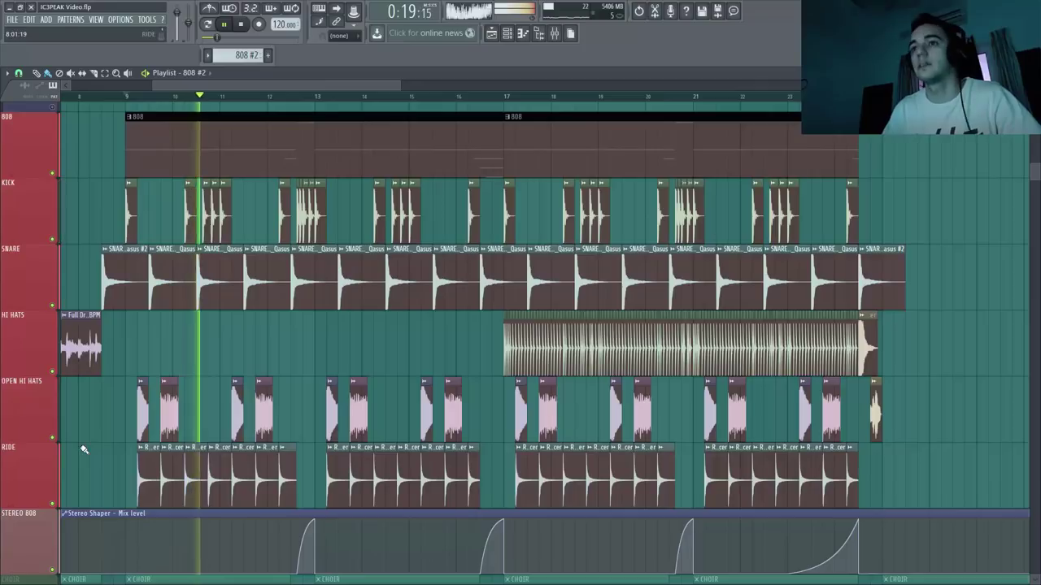
pyautogui.moveTo(400, 86); pyautogui.dragTo(366, 78)
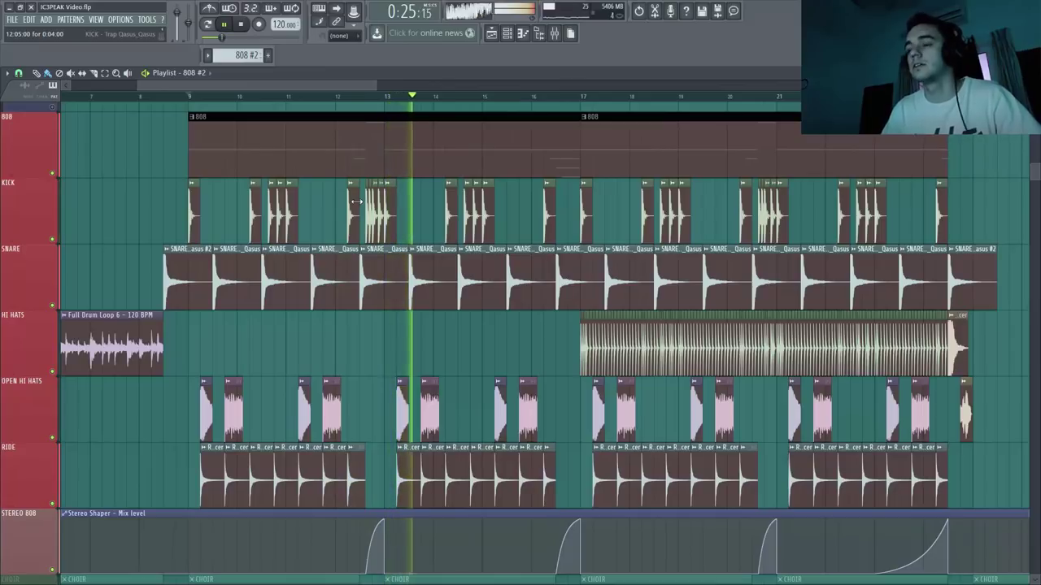
# Step: Audition the HUH track on its own from bar 17
pyautogui.click(538, 96)
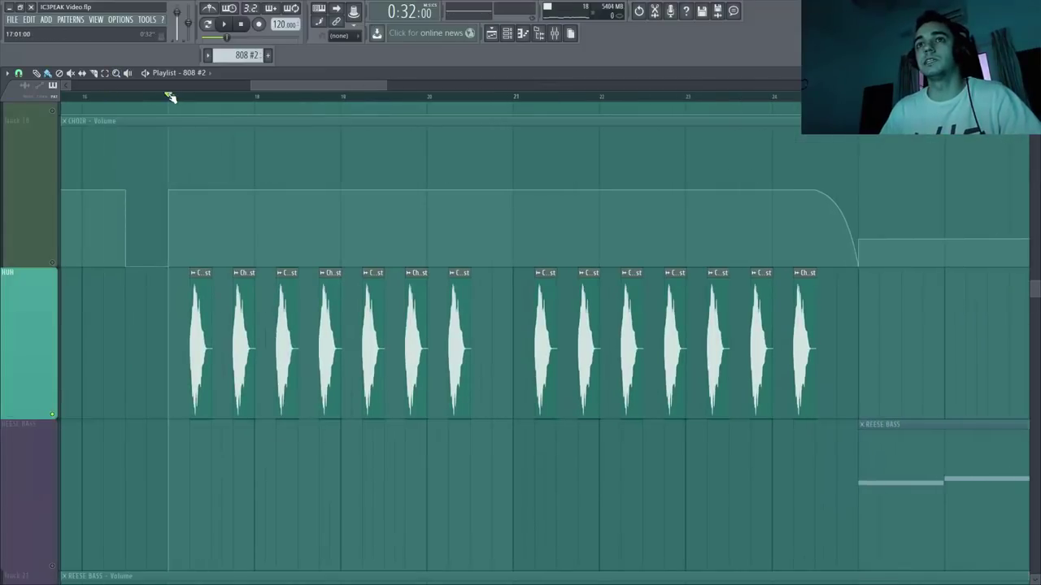
pyautogui.press('space')
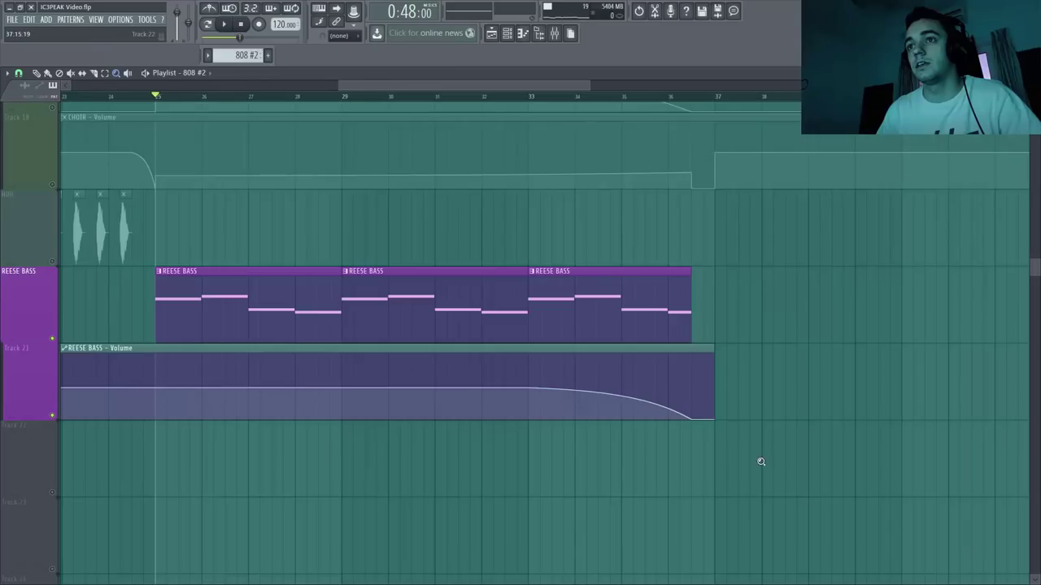
# Step: Open a Reese Bass clip in the piano roll, play its line from bar 25 and return to the playlist
pyautogui.scroll(1, 669, 463)
pyautogui.hscroll(-3, 521, 244)
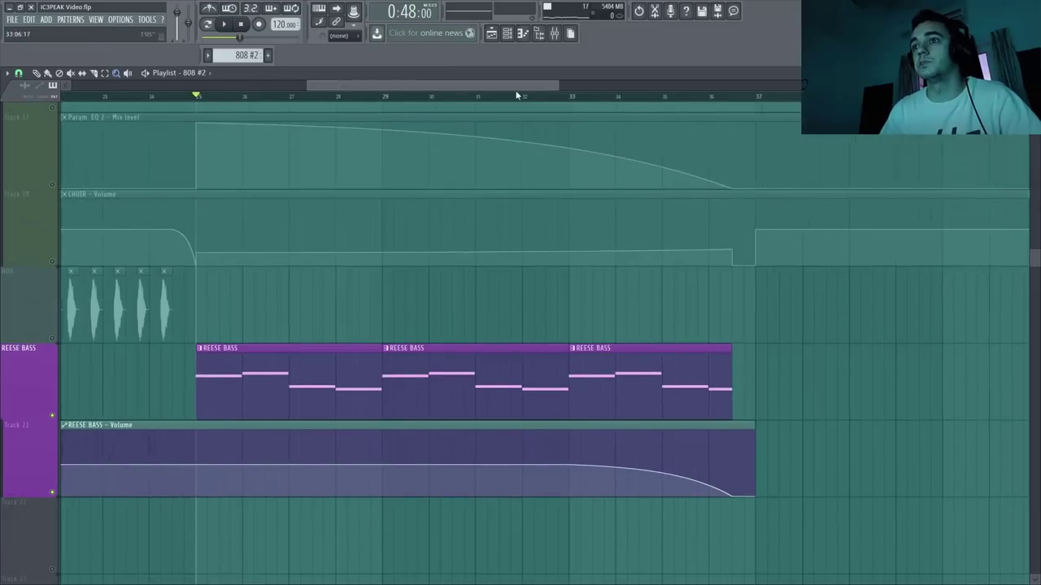
pyautogui.doubleClick(414, 384)
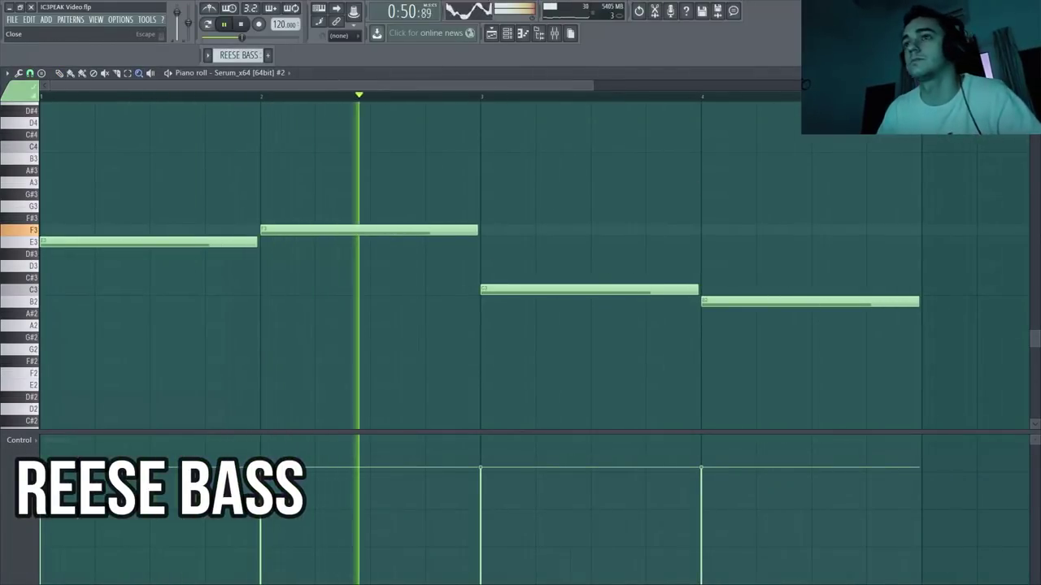
pyautogui.click(1034, 73)
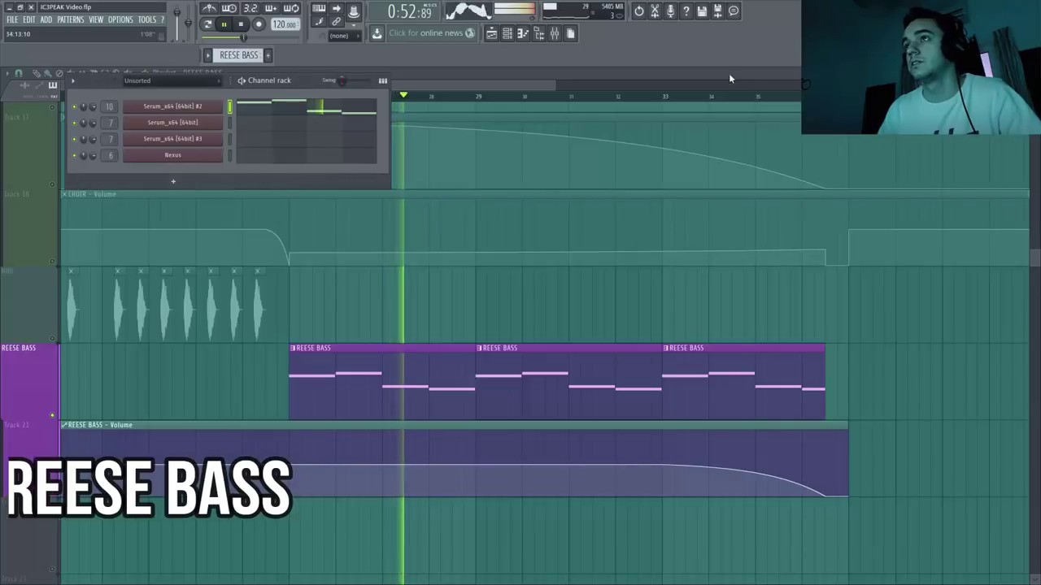
pyautogui.click(720, 71)
# Step: Unmute the Choir track and its filter, EQ and volume automation tracks during playback to hear them with the Reese Bass
pyautogui.rightClick(654, 218)
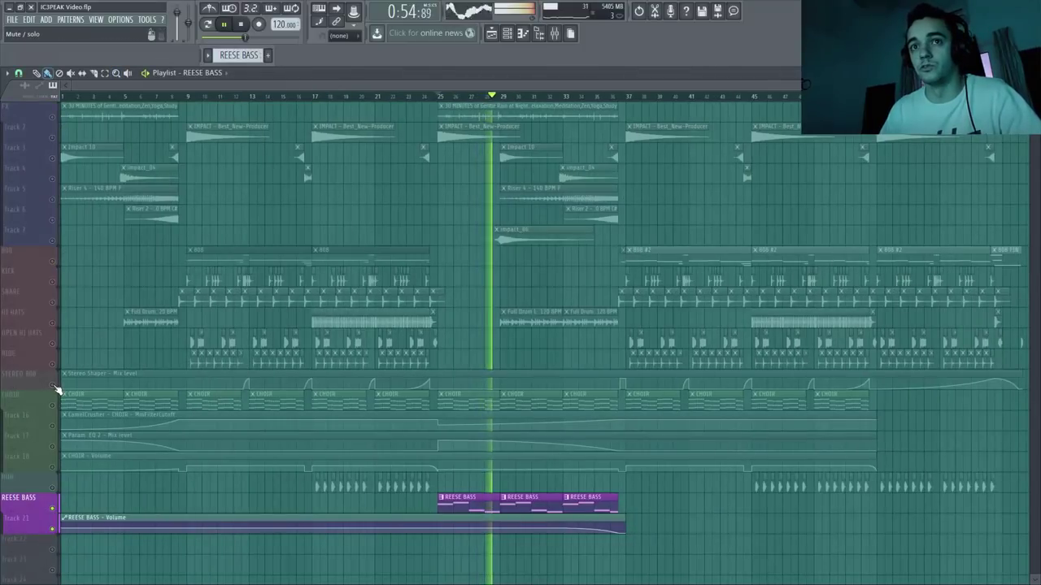
pyautogui.click(59, 411)
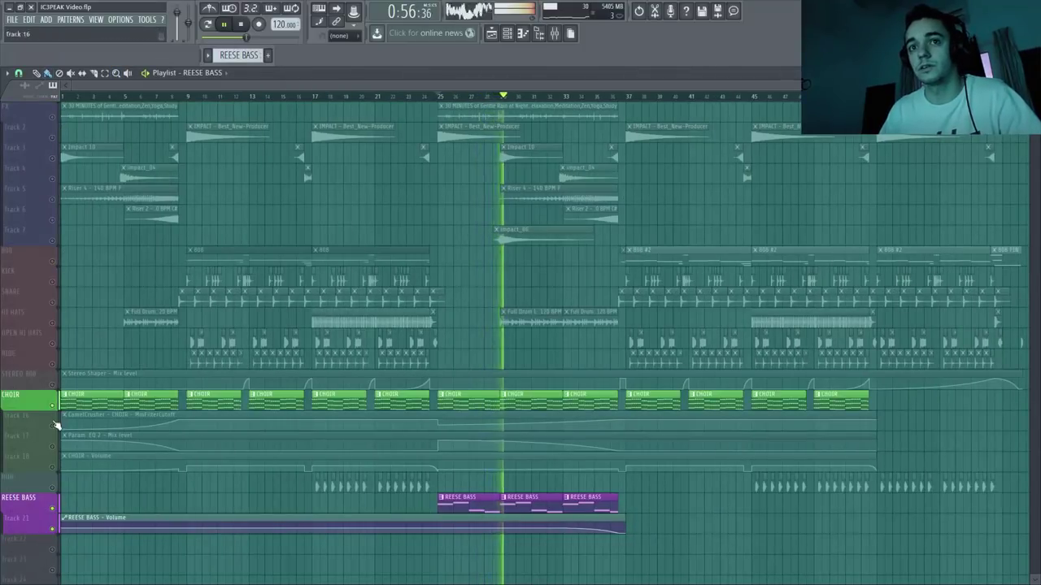
pyautogui.click(53, 467)
pyautogui.click(52, 447)
pyautogui.press('z')
pyautogui.moveTo(396, 357); pyautogui.dragTo(748, 564)
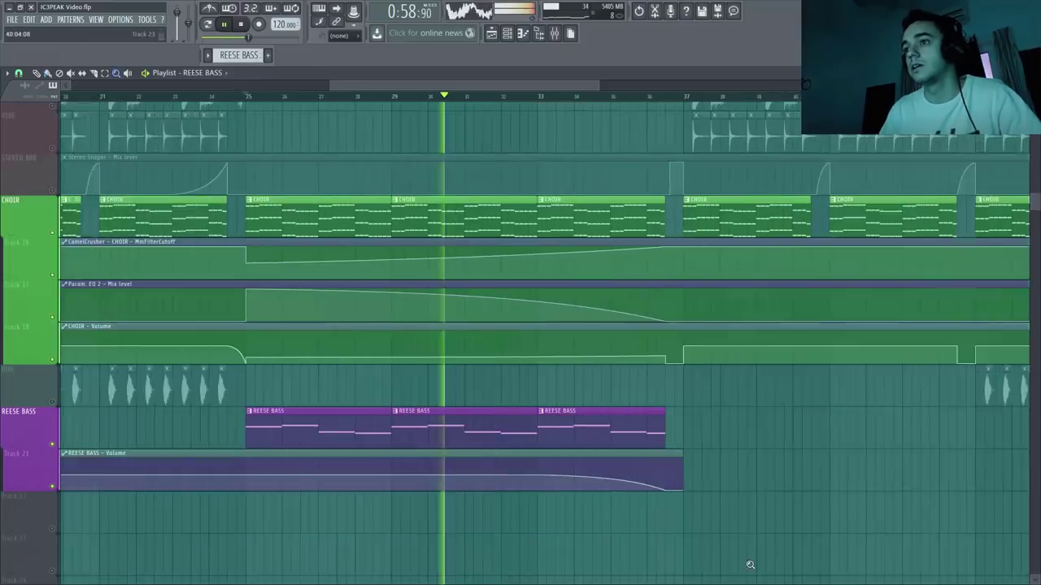
# Step: Unmute the remaining playlist tracks during playback around bar 33 to hear the drum loop with the Choir and Reese Bass
pyautogui.scroll(1, 699, 423)
pyautogui.moveTo(609, 80); pyautogui.dragTo(802, 83)
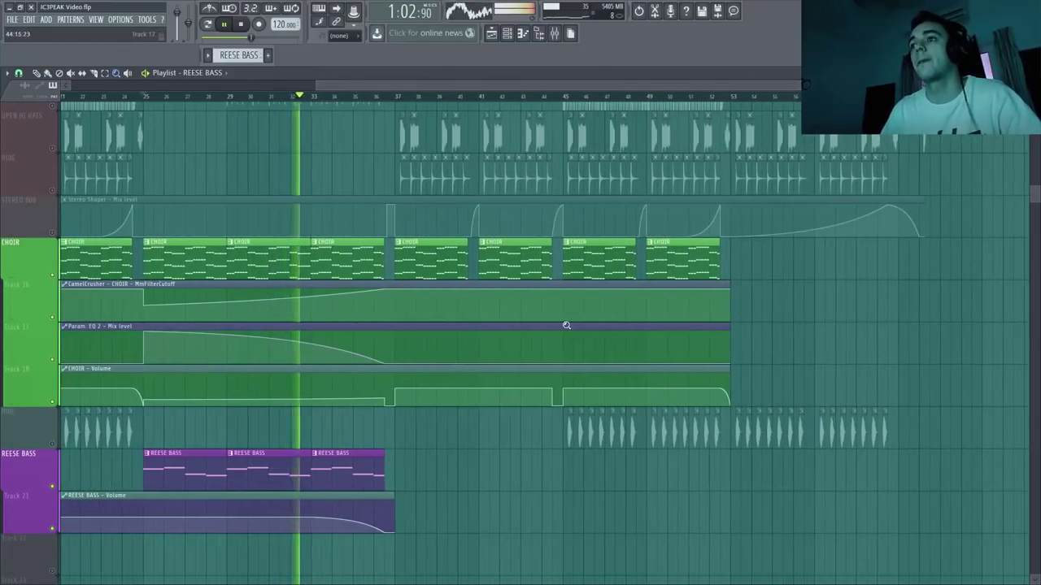
pyautogui.scroll(3, 621, 329)
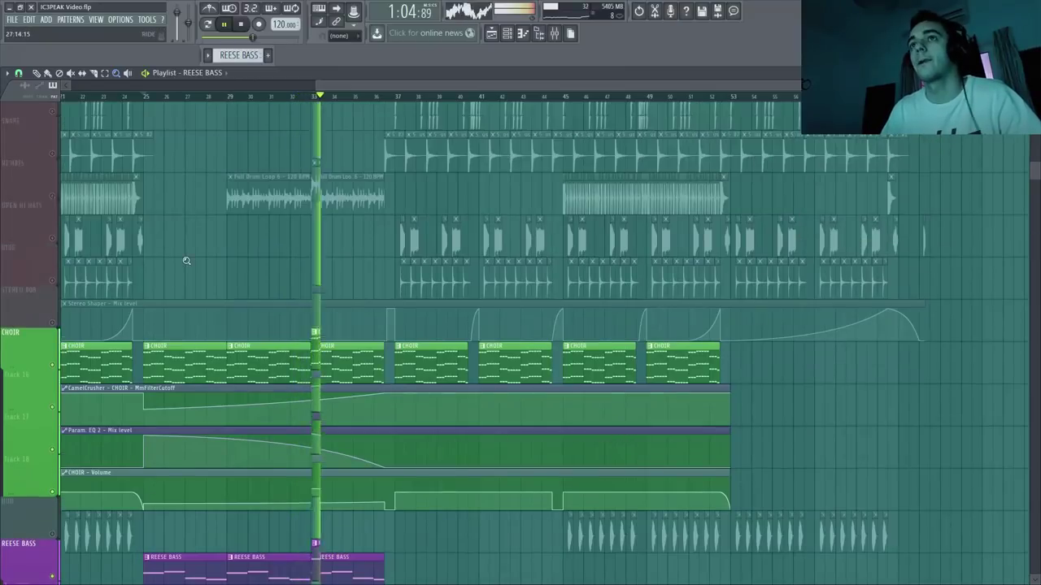
pyautogui.click(32, 215)
pyautogui.click(54, 234)
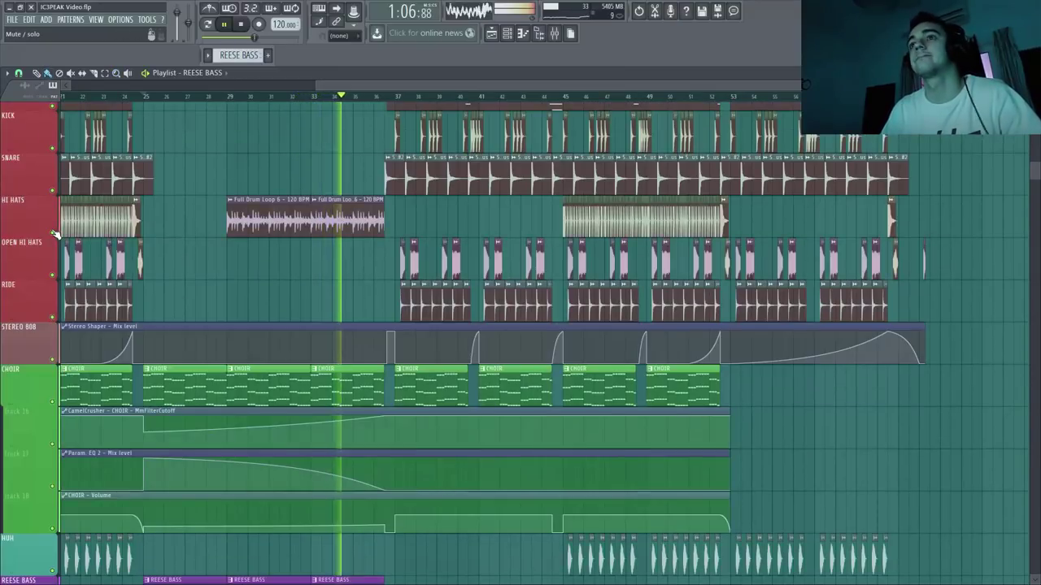